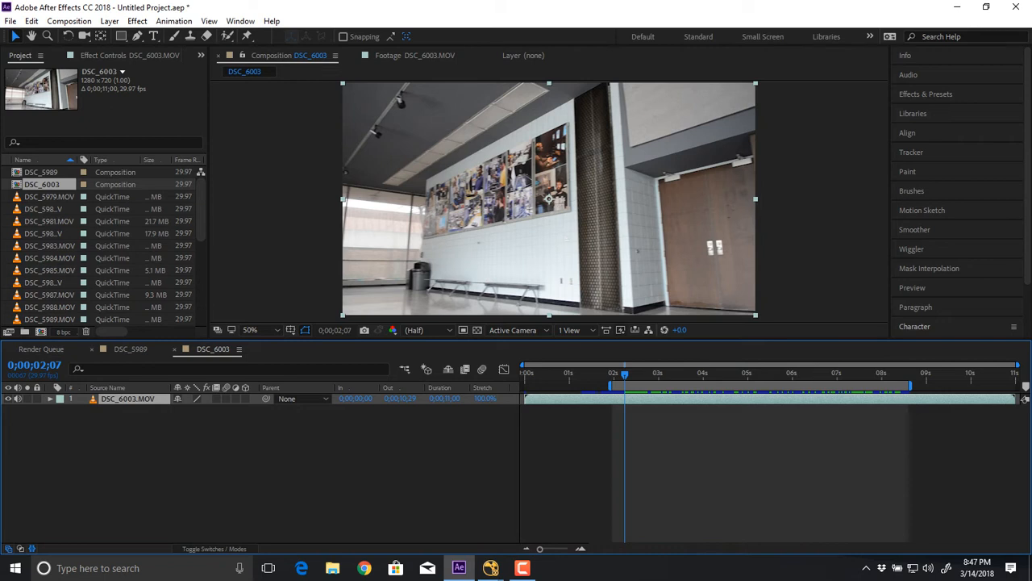
Open the DSC_5989 composition and preview its footage from 0;00;04;21.
left_click(131, 349)
left_click_drag(642, 375, 617, 374)
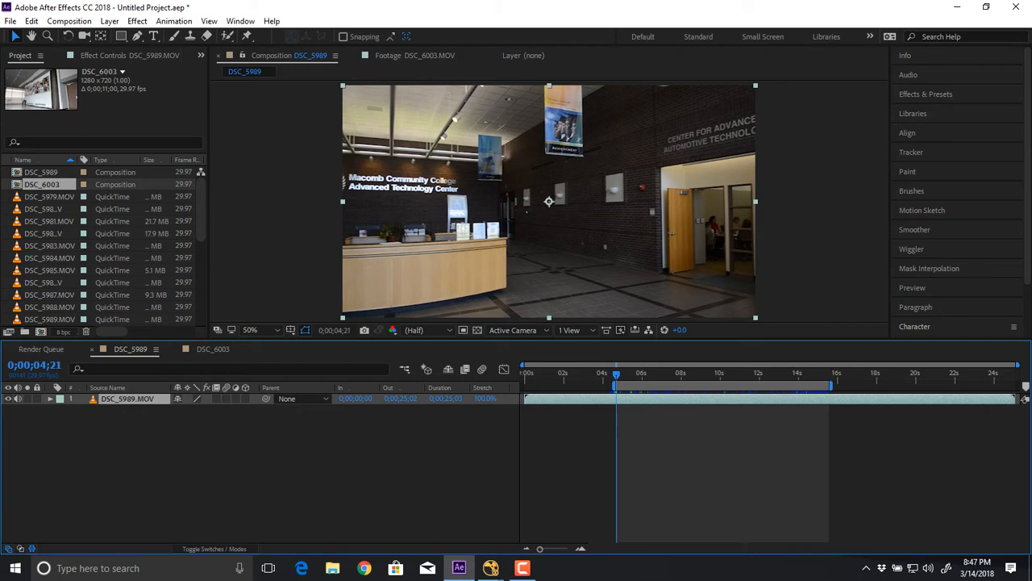
key("space")
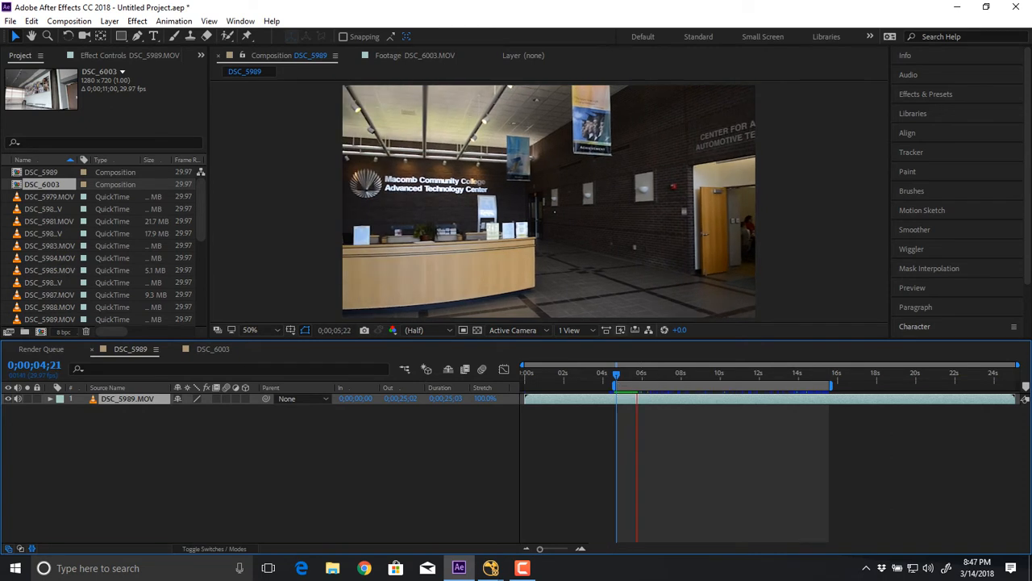
key("space")
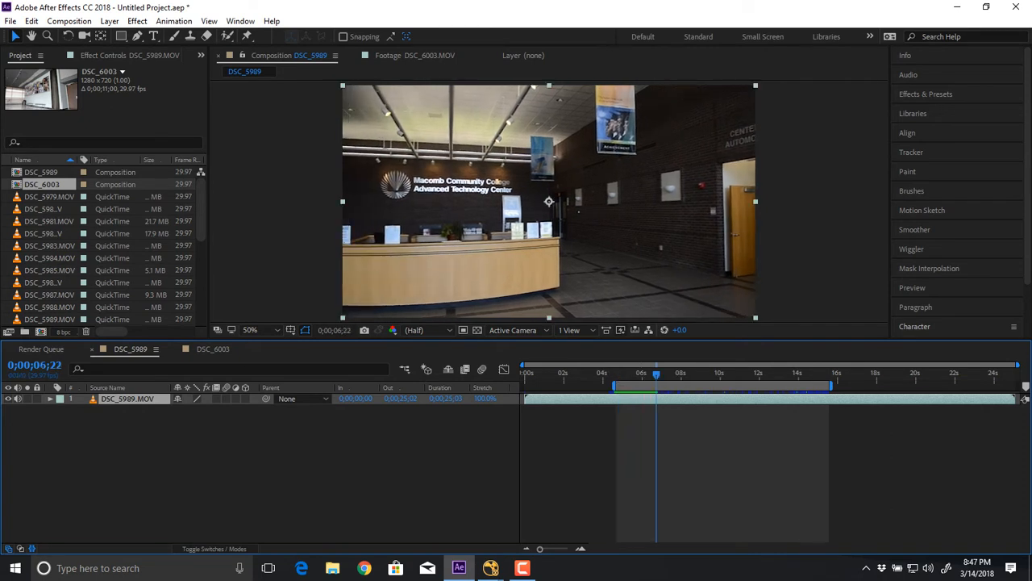
Enlarge the composition viewer by shrinking the timeline area, with the whole frame shown at 50% magnification.
left_click_drag(549, 339, 548, 450)
scroll(550, 257, "up", 1)
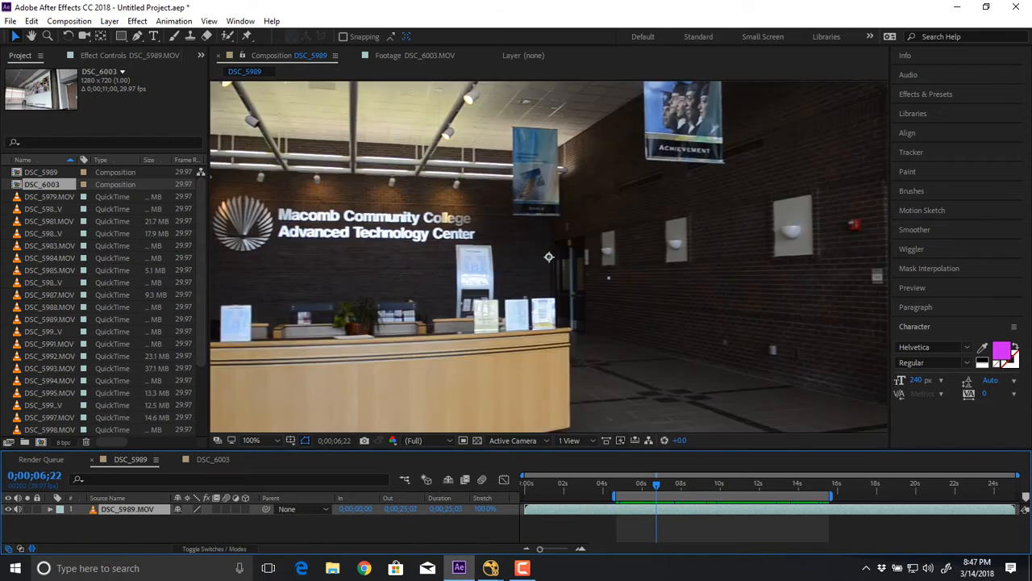
scroll(549, 257, "down", 1)
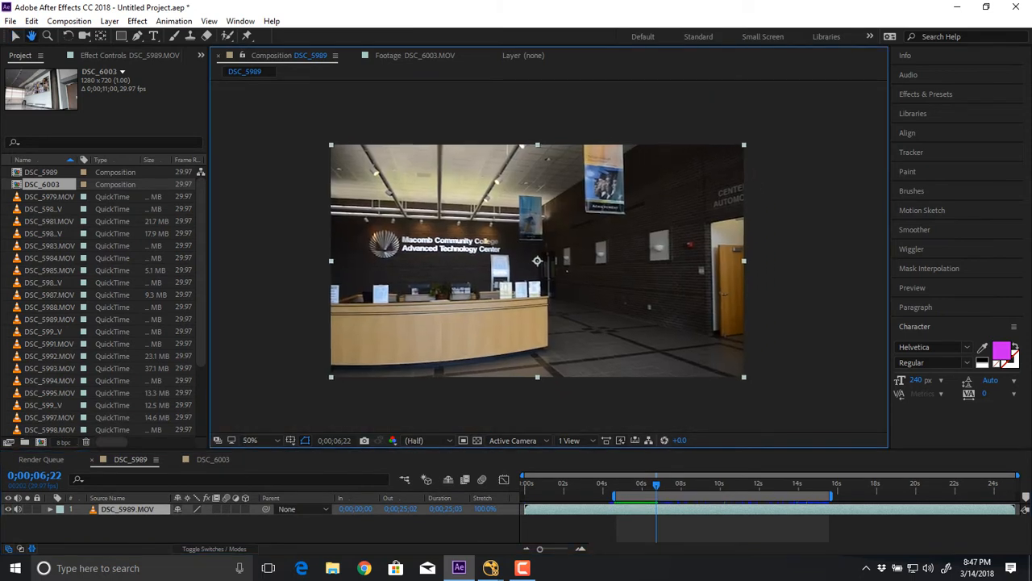
Play the lobby shot onward and move the current time to 0;00;13;16.
key("space")
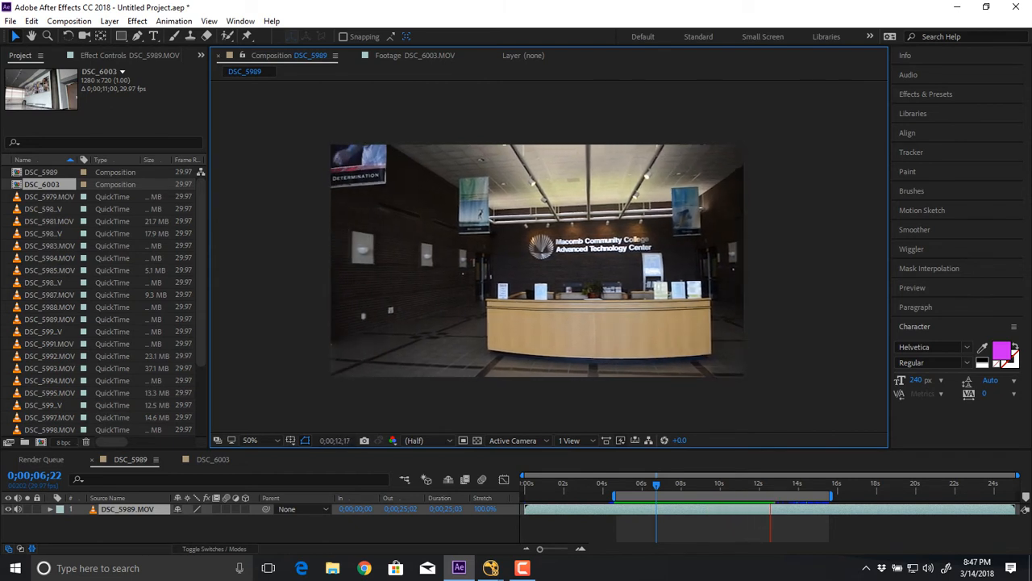
key("space")
mouse_move(767, 485)
left_mouse_down()
mouse_move(804, 484)
mouse_move(666, 485)
mouse_move(832, 485)
mouse_move(697, 485)
mouse_move(769, 484)
left_mouse_up()
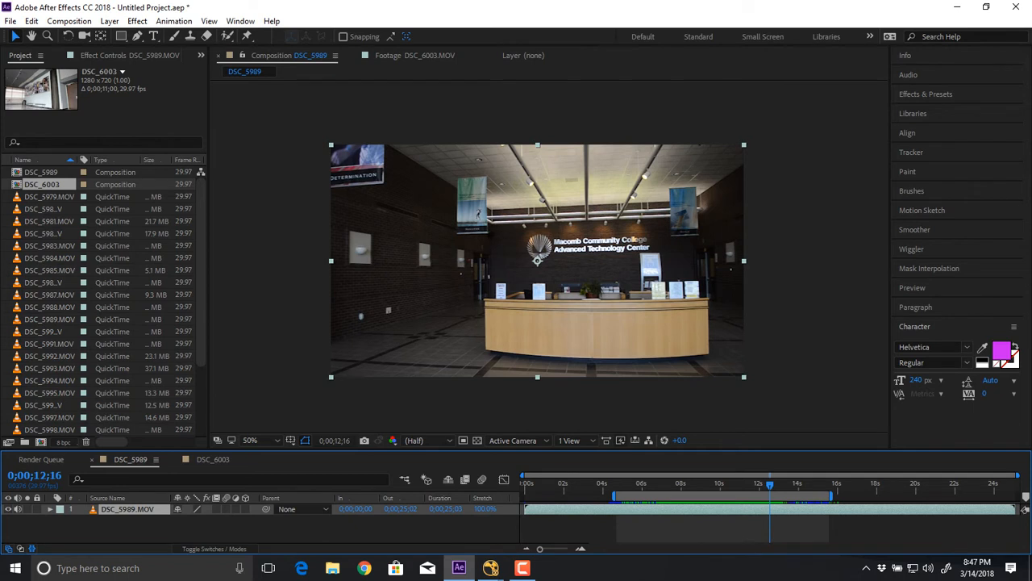
mouse_move(770, 485)
left_mouse_down()
mouse_move(821, 485)
mouse_move(622, 485)
mouse_move(789, 485)
left_mouse_up()
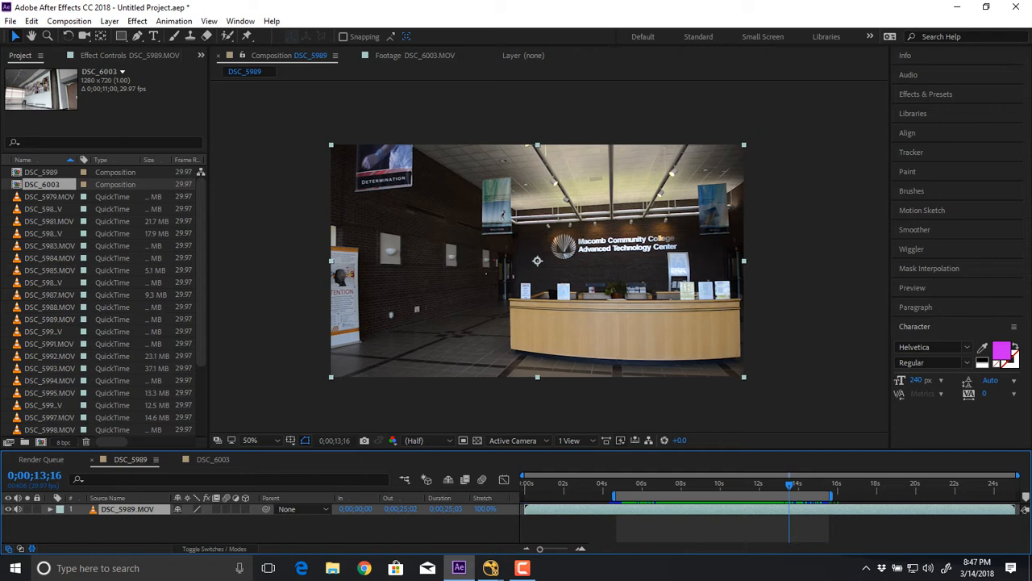
Examine the hanging banners, wall lights and reception desk up close in the frame at 0;00;13;16.
key("period")
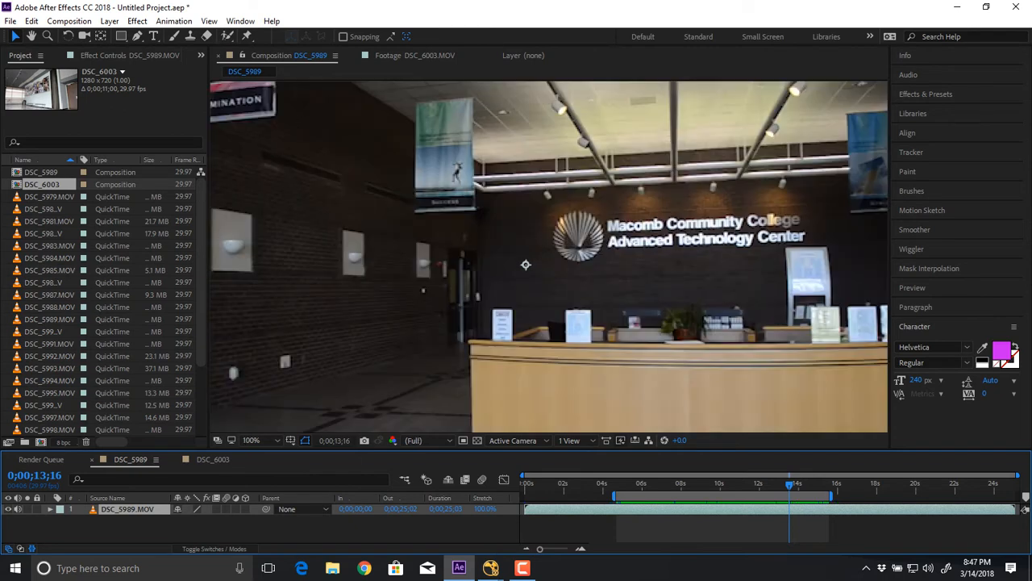
left_click_drag(525, 264, 785, 386)
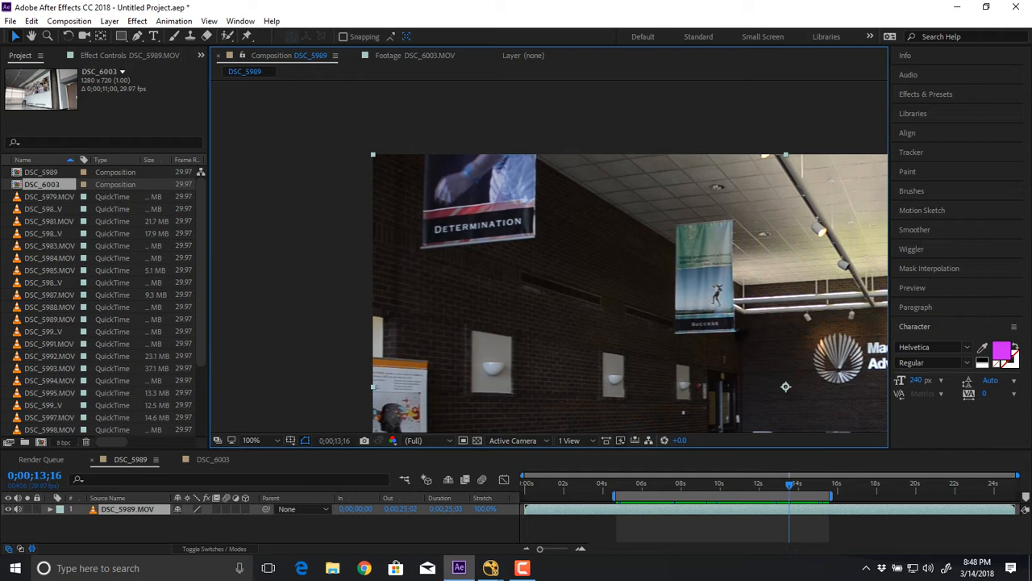
scroll(786, 386, "up", 4)
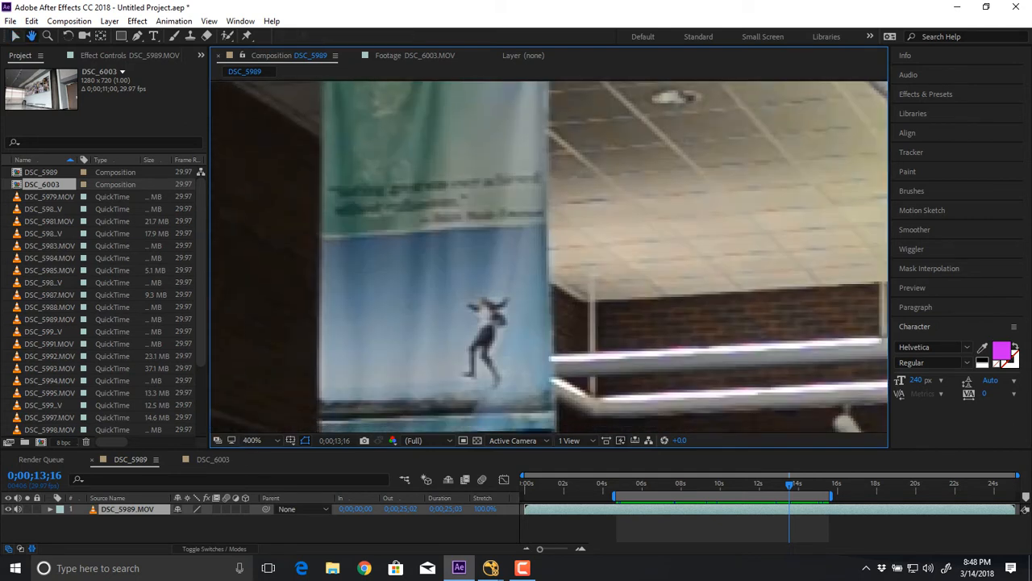
left_click_drag(532, 323, 509, 271)
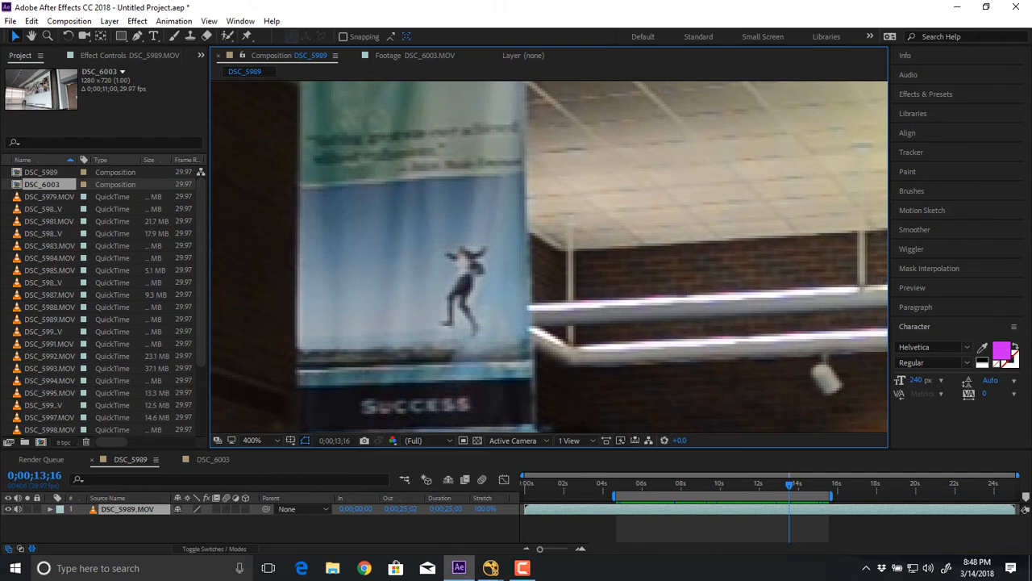
scroll(404, 375, "down", 4)
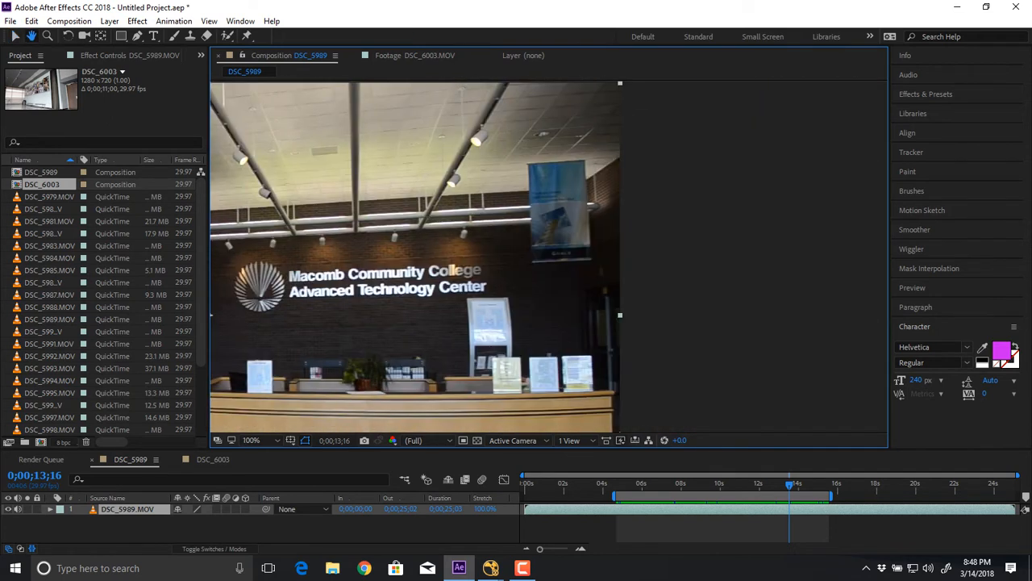
left_click_drag(403, 376, 370, 382)
scroll(548, 259, "down", 2)
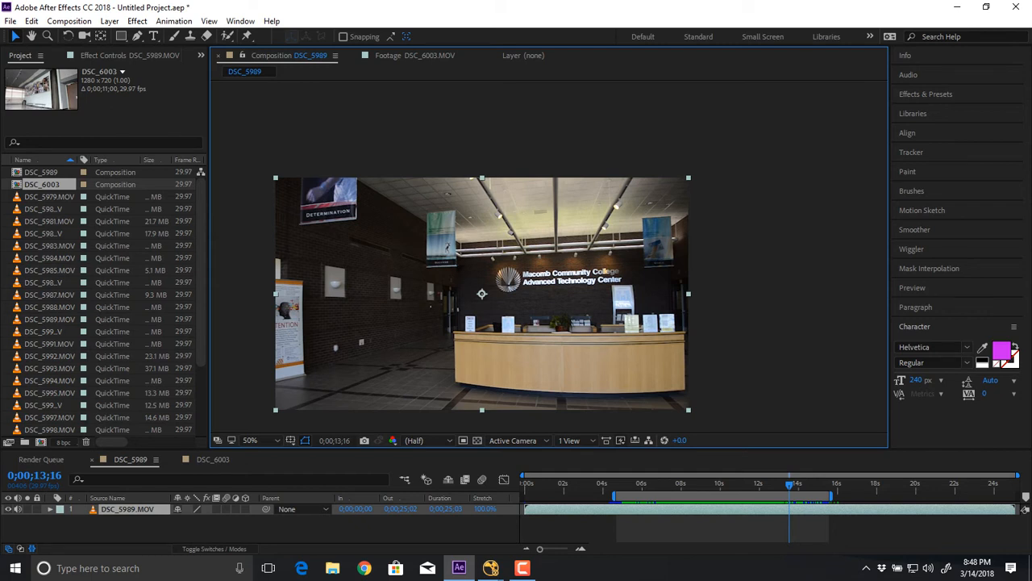
Examine the open doorway and the people behind it up close in the frame at 0;00;05;05.
key("space")
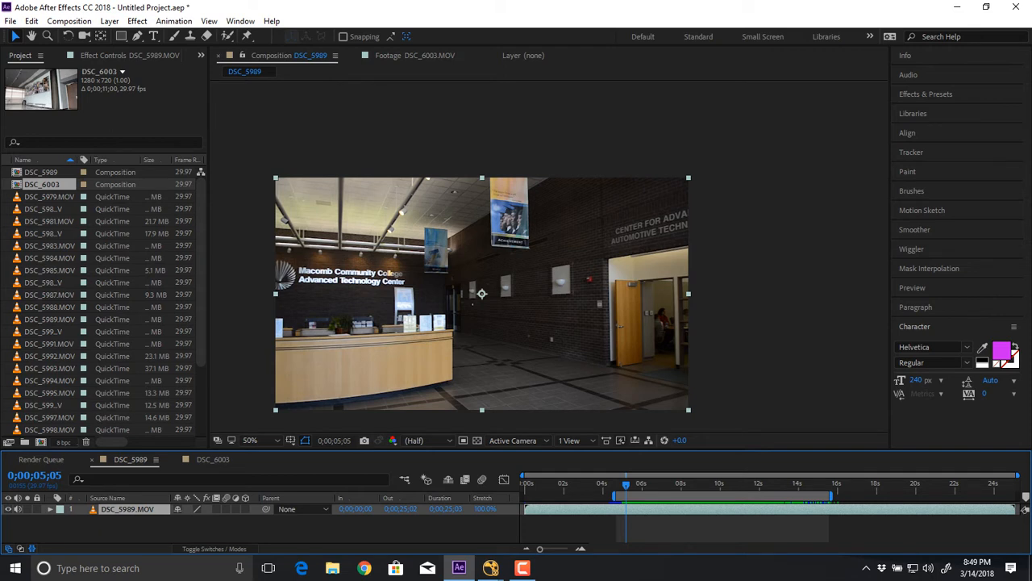
scroll(549, 256, "up", 1)
left_click_drag(710, 339, 485, 199)
scroll(426, 221, "up", 1)
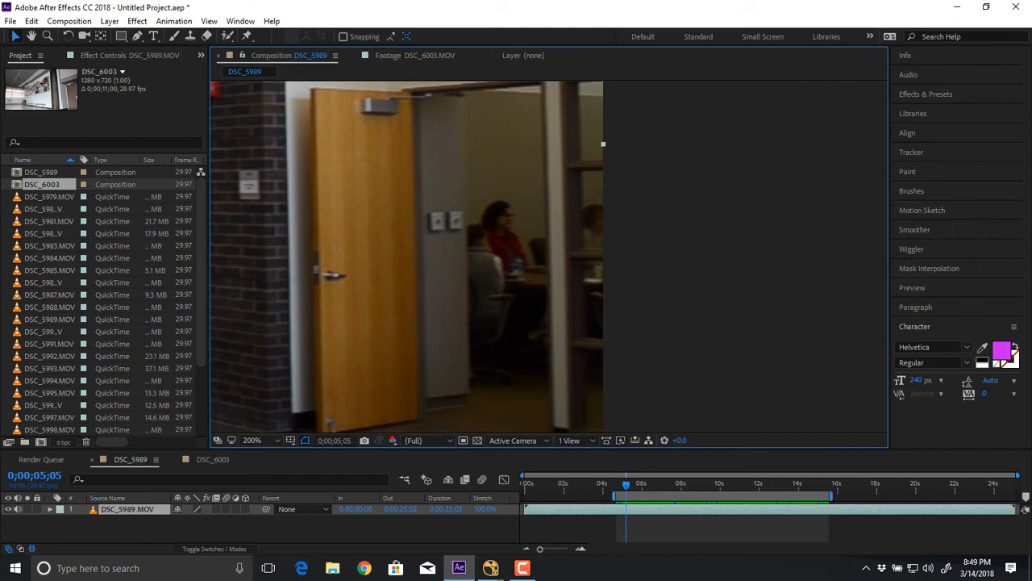
scroll(484, 242, "down", 1)
left_click_drag(451, 242, 636, 237)
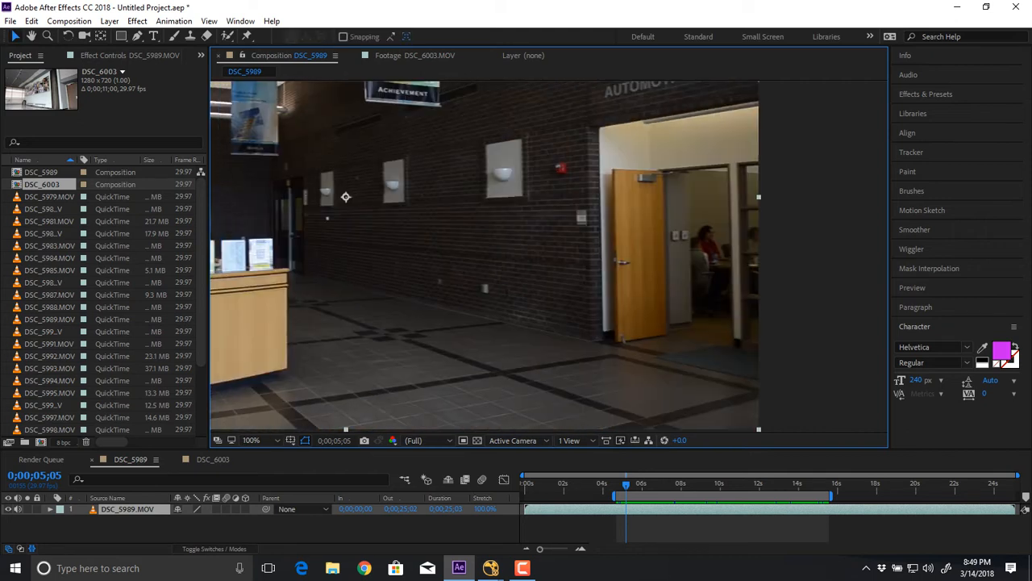
Examine the signs on the reception desk and the wall lettering up close in the same frame.
left_click_drag(403, 234, 658, 247)
mouse_move(484, 242)
left_mouse_down()
mouse_move(625, 248)
mouse_move(497, 241)
left_mouse_up()
scroll(549, 256, "up", 1)
scroll(550, 256, "up", 1)
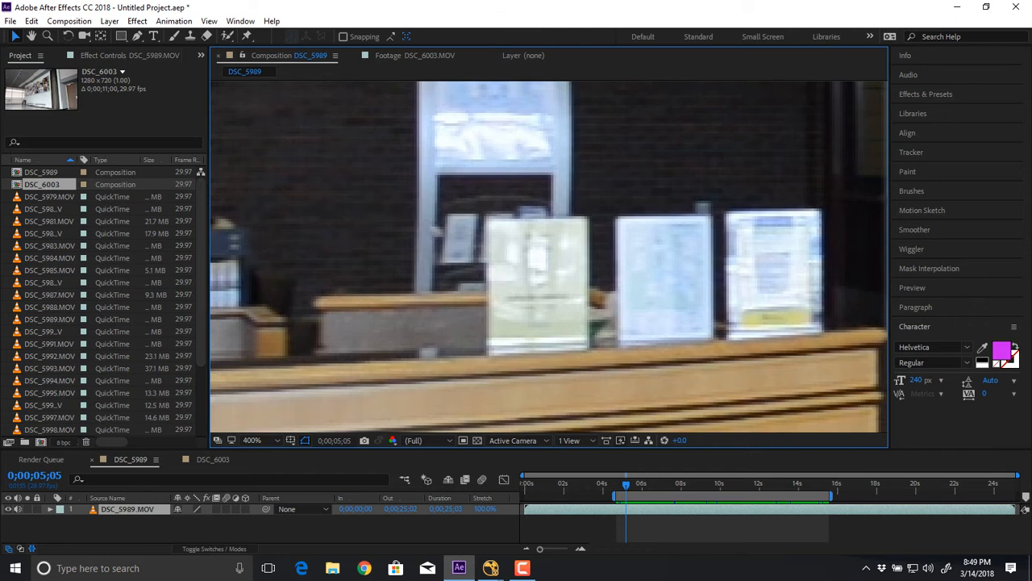
scroll(549, 257, "down", 1)
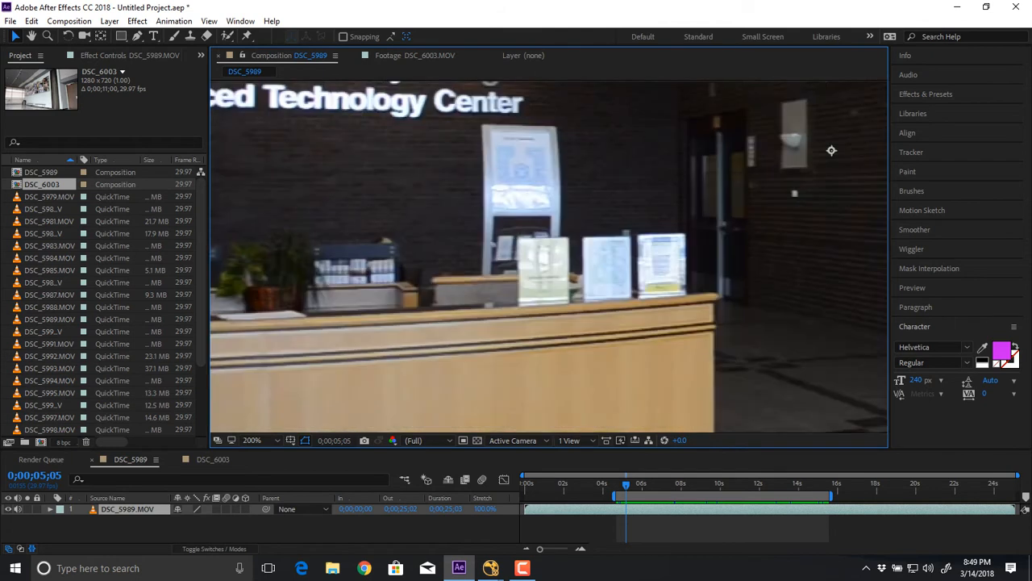
left_click_drag(484, 242, 634, 260)
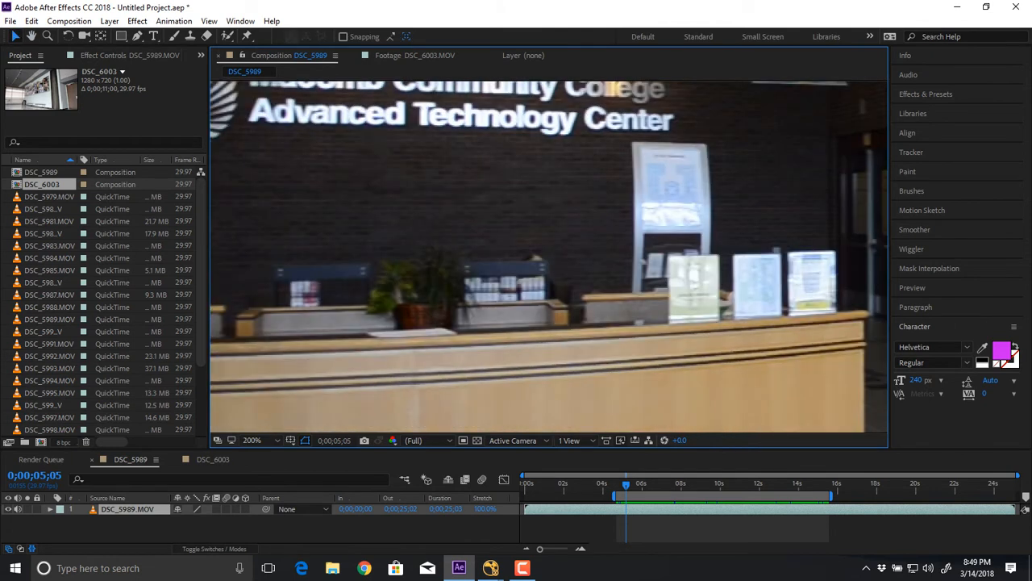
left_click_drag(484, 226, 604, 334)
Undo the accidental work area shift, and examine the desk and side wall at 0;00;11;20.
left_click_drag(722, 496, 746, 496)
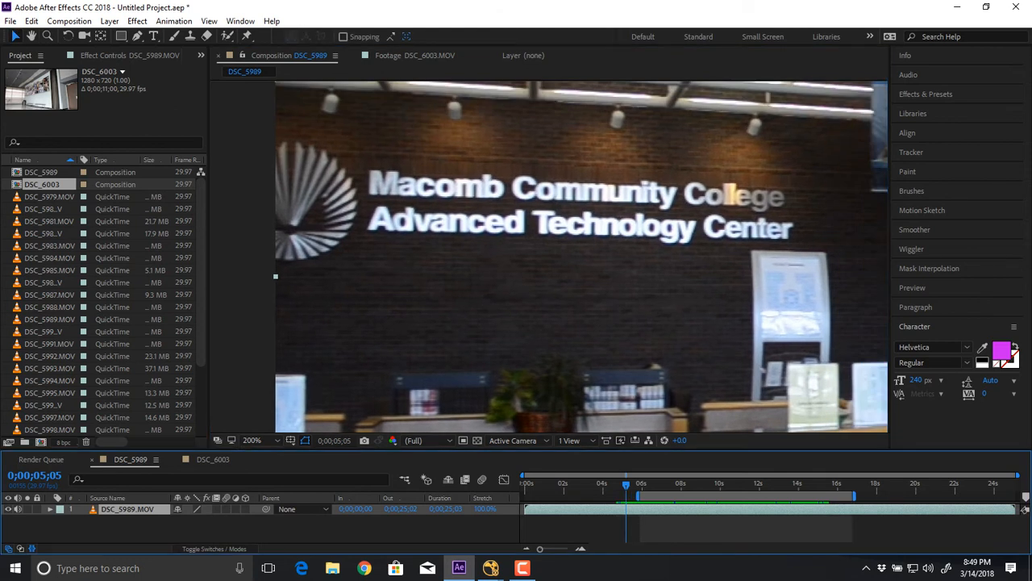
key("ctrl+z")
left_click_drag(627, 485, 753, 485)
left_click_drag(649, 326, 449, 188)
scroll(549, 256, "down", 1)
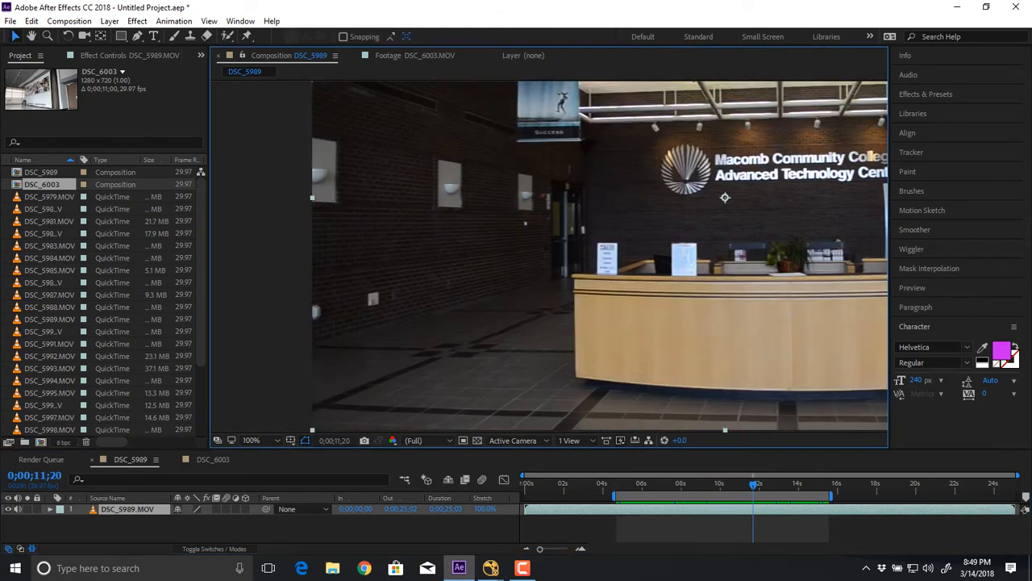
left_click_drag(655, 257, 442, 256)
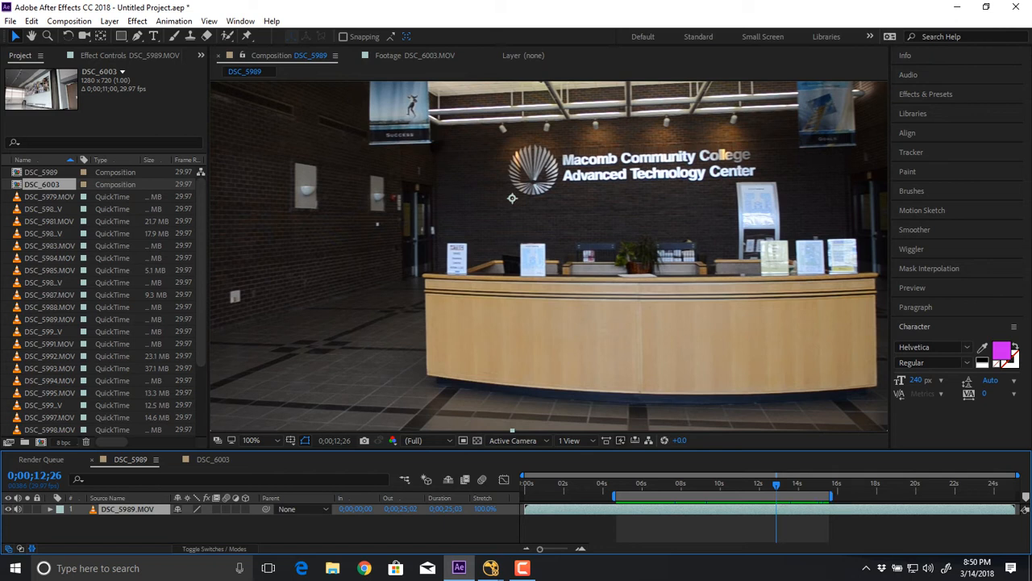
Open the DSC_5980.MOV footage and scrub through it to review the camera move.
double_click(42, 208)
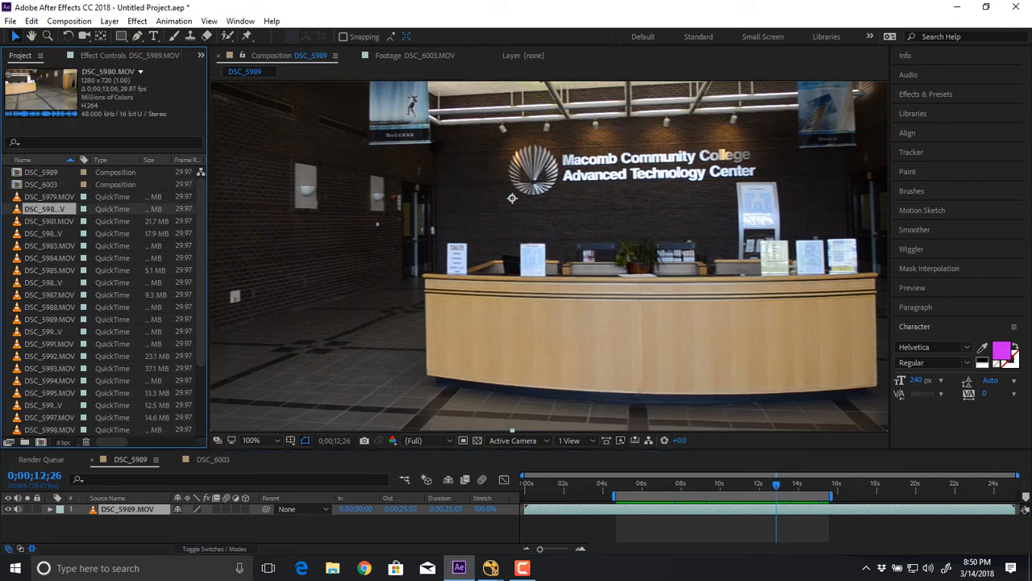
left_click_drag(350, 412, 266, 412)
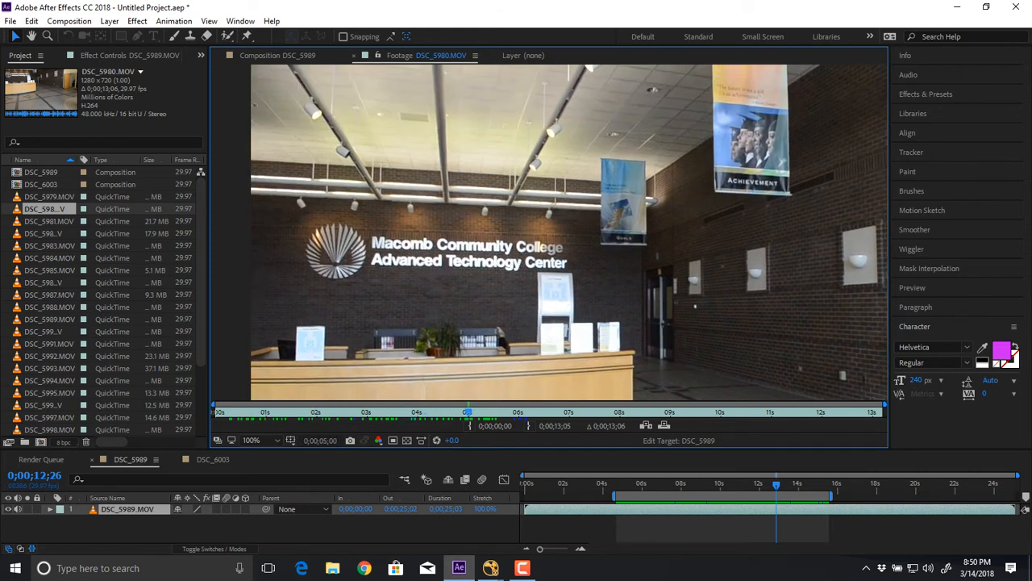
key("comma")
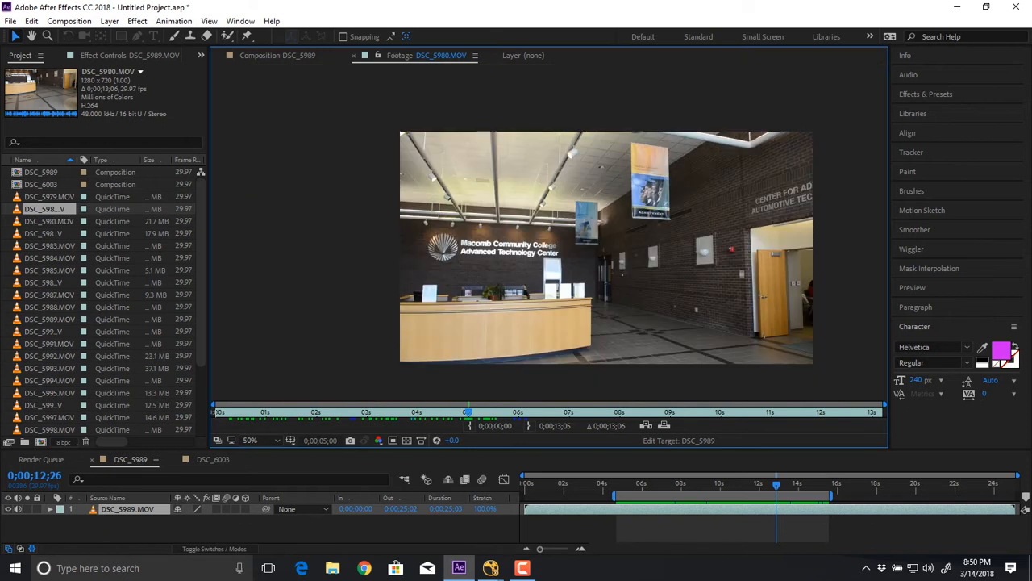
Open the DSC_5981.MOV footage and scrub through it to review the camera move.
double_click(49, 221)
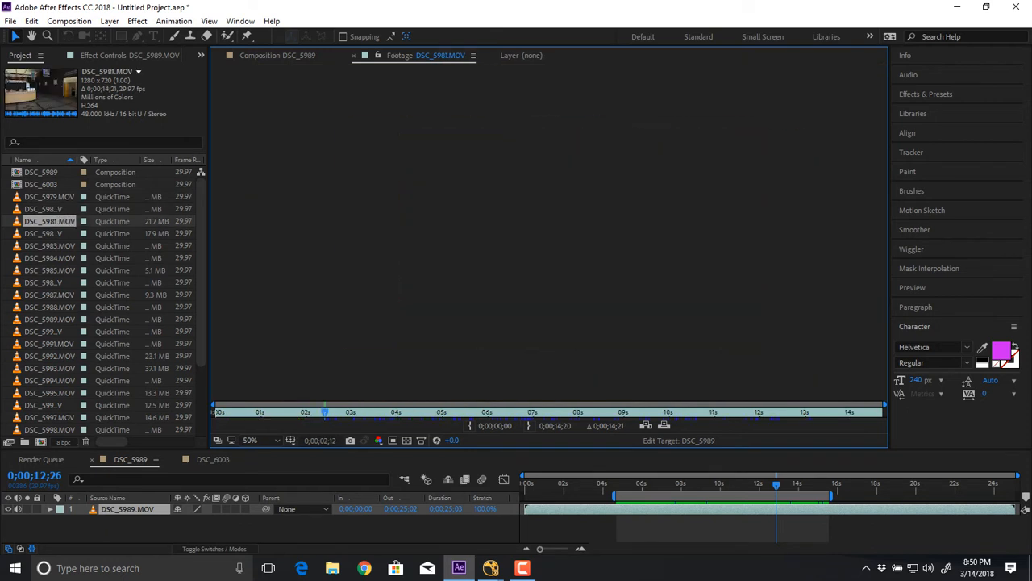
left_click(255, 413)
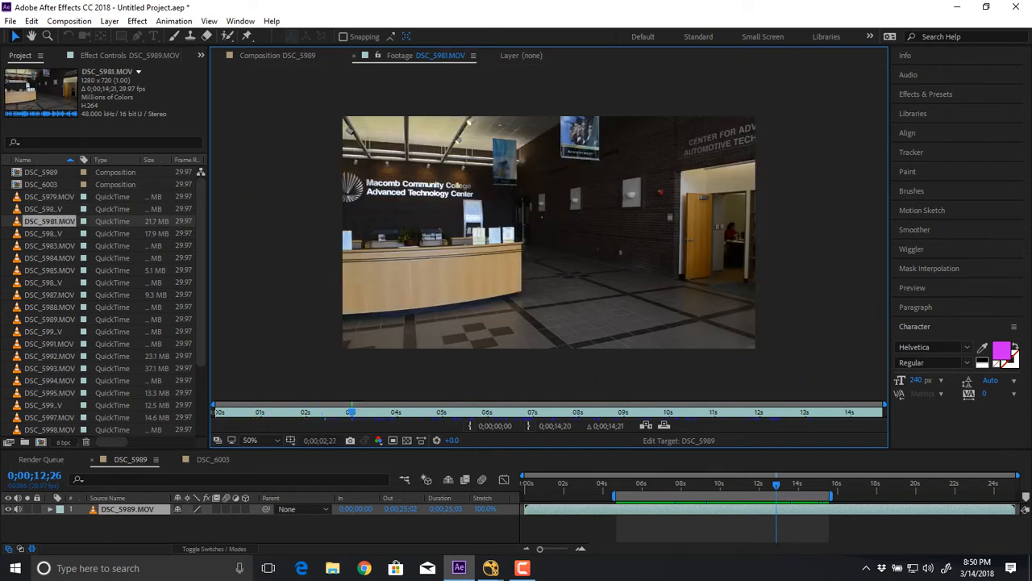
left_click_drag(474, 413, 285, 412)
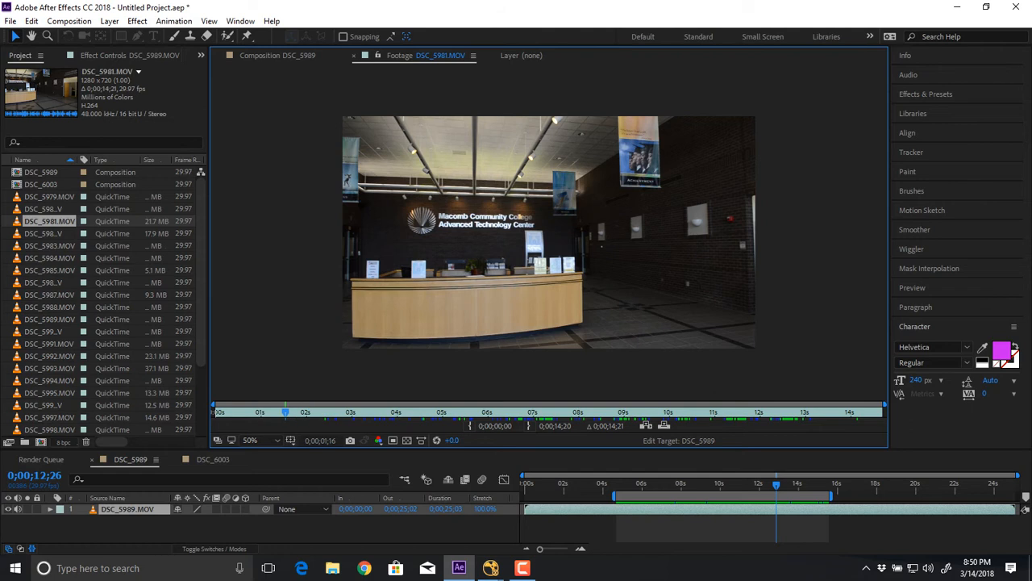
Open the DSC_5983.MOV footage and scrub through its views of the desk and tiled floor.
double_click(49, 245)
left_click_drag(218, 413, 791, 412)
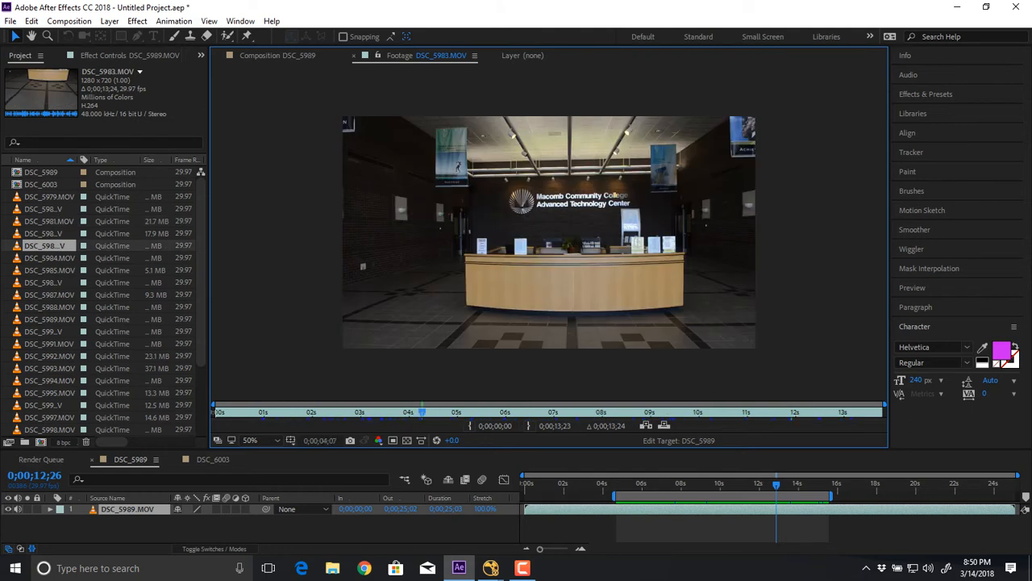
left_click(650, 412)
left_click_drag(390, 412, 317, 412)
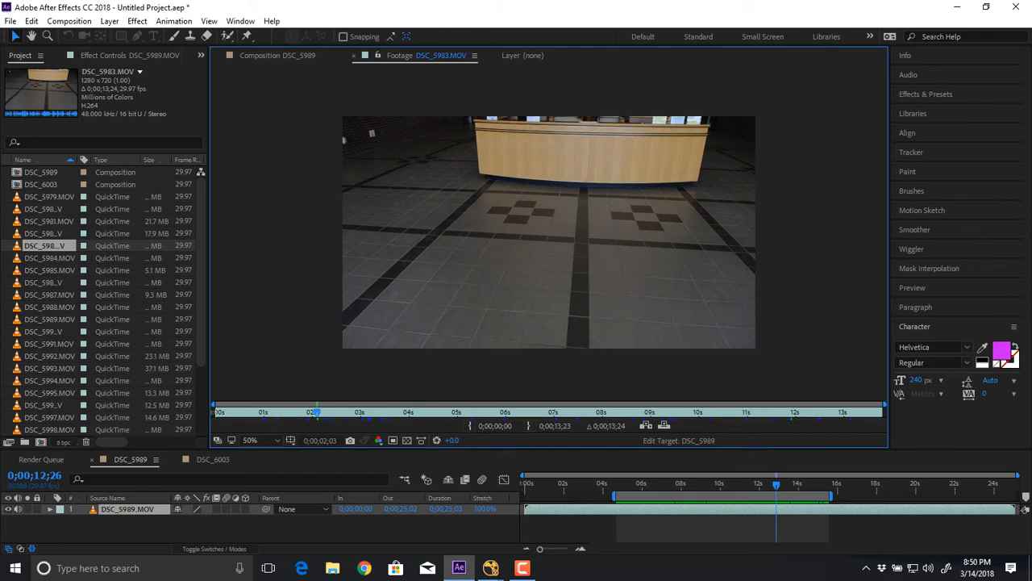
Switch to NukeX and scrub the lobby shot in the ModelBuilder viewer from frame 133 to 457 and back to 371.
key("alt+Tab")
key("alt+Tab")
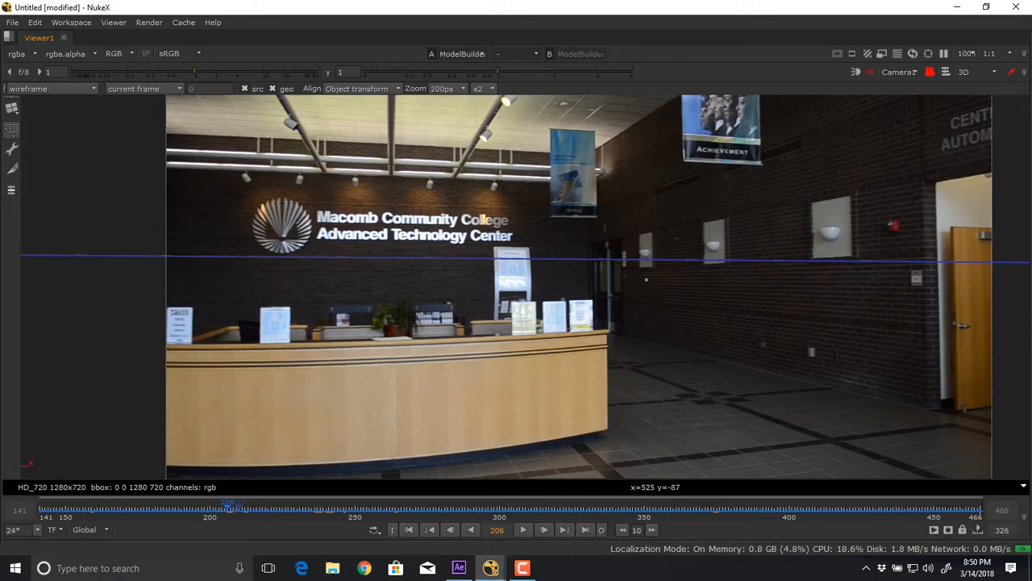
left_click_drag(228, 509, 45, 510)
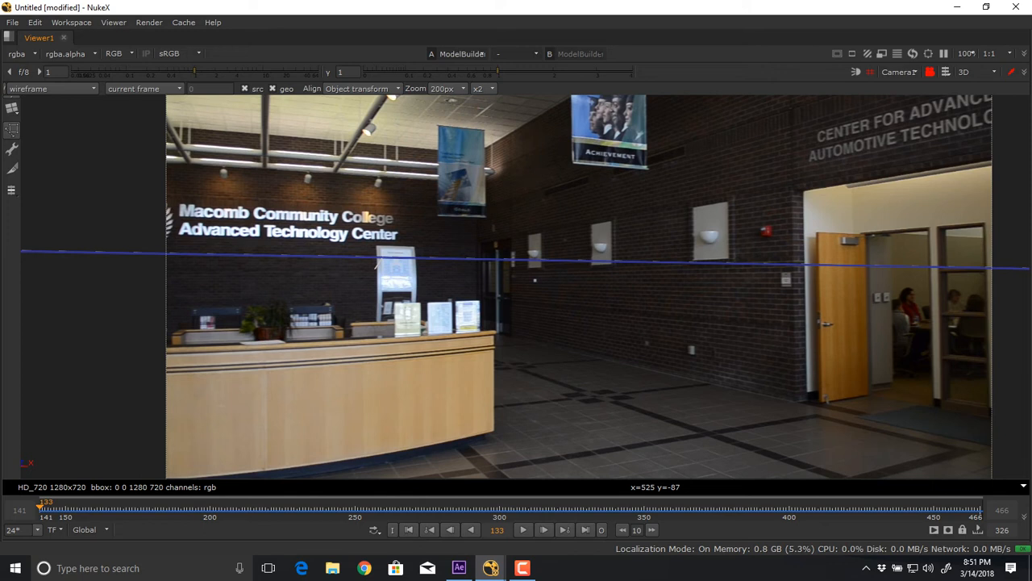
left_click_drag(594, 509, 954, 509)
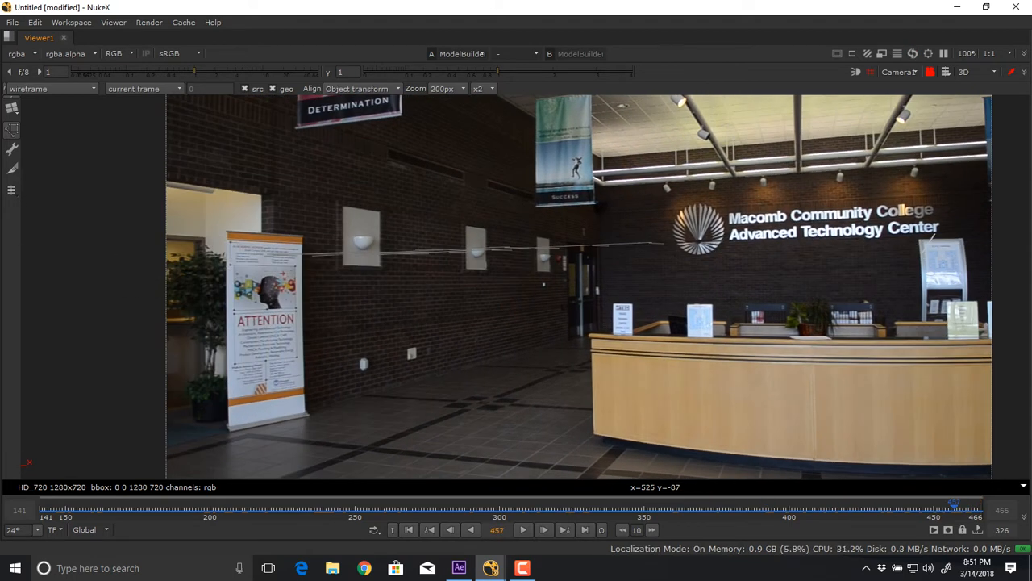
left_click_drag(954, 509, 706, 508)
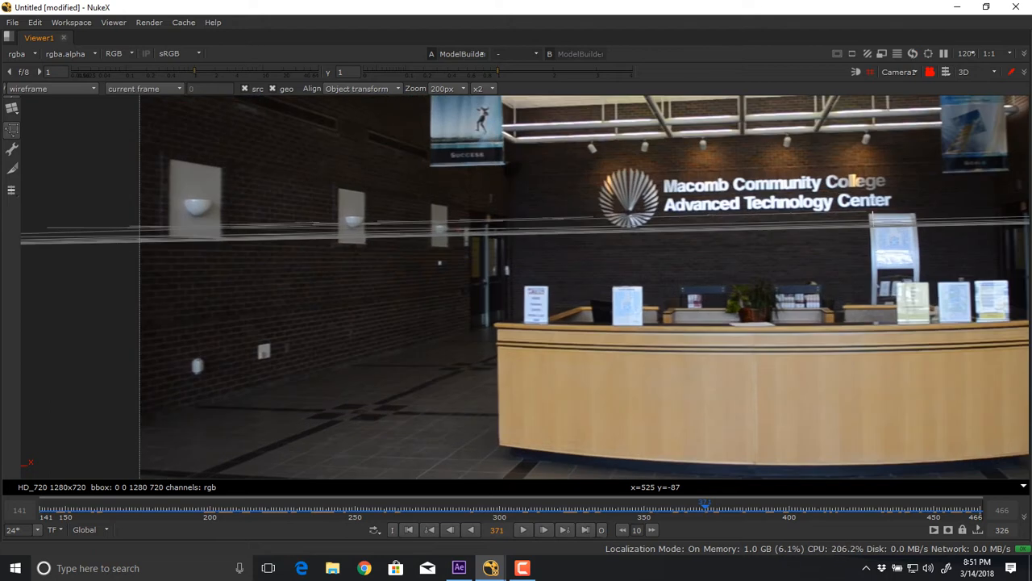
Examine the brick wall, dark floor tile pattern and curved desk base of the lobby shot up close at frame 371.
right_click(420, 376)
left_click(281, 371)
scroll(279, 370, "up", 5)
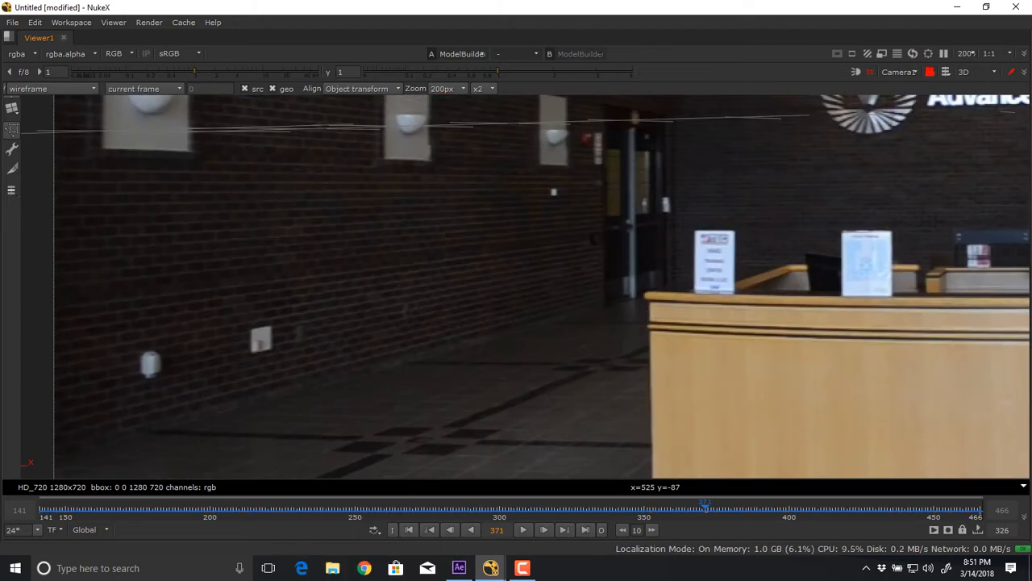
left_click_drag(279, 370, 347, 339)
scroll(593, 300, "up", 1)
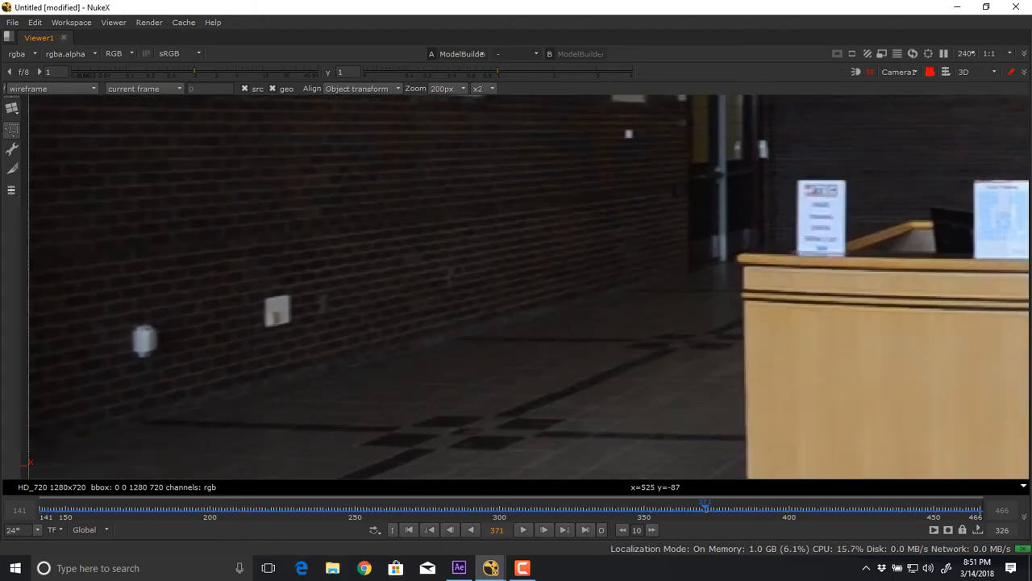
left_click_drag(593, 300, 633, 148)
scroll(781, 286, "up", 1)
left_click_drag(726, 362, 259, 162)
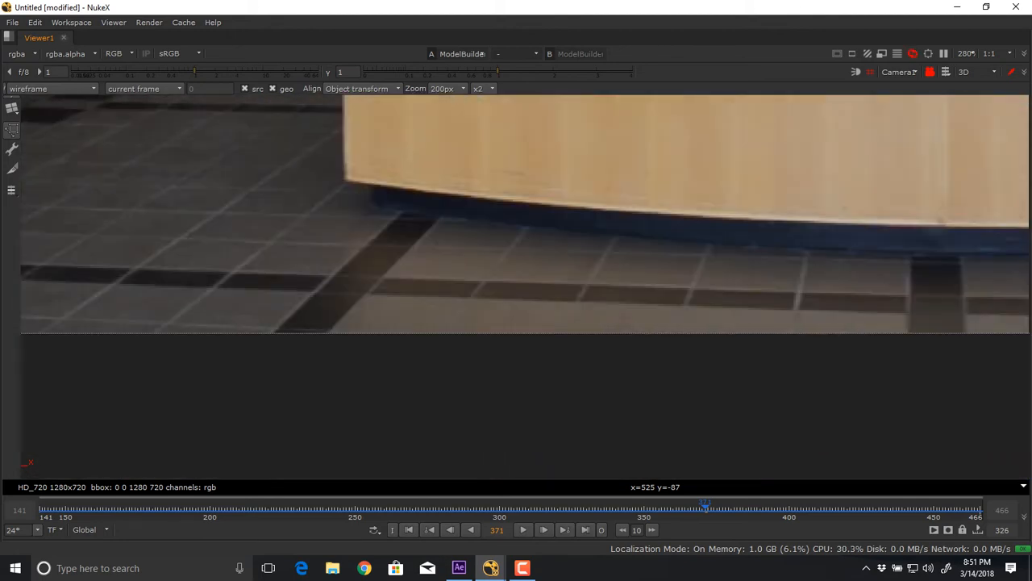
left_click_drag(750, 242, 299, 329)
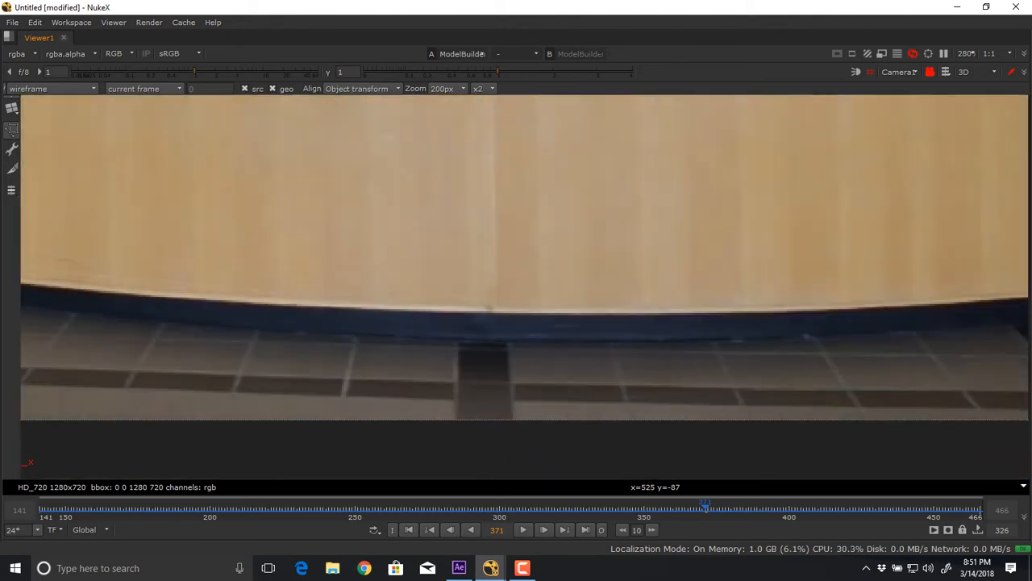
left_click_drag(685, 282, 299, 319)
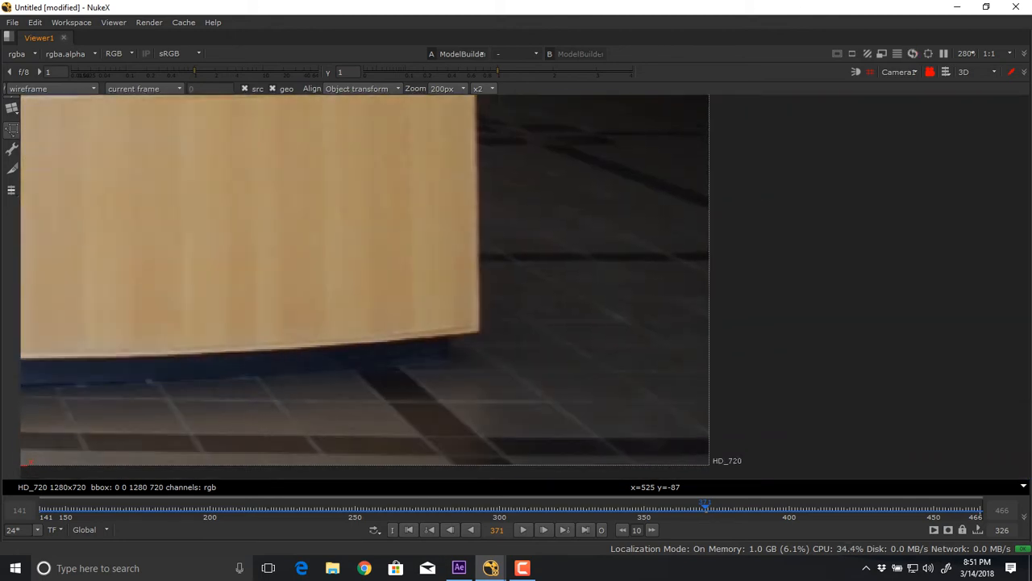
left_click_drag(484, 282, 481, 382)
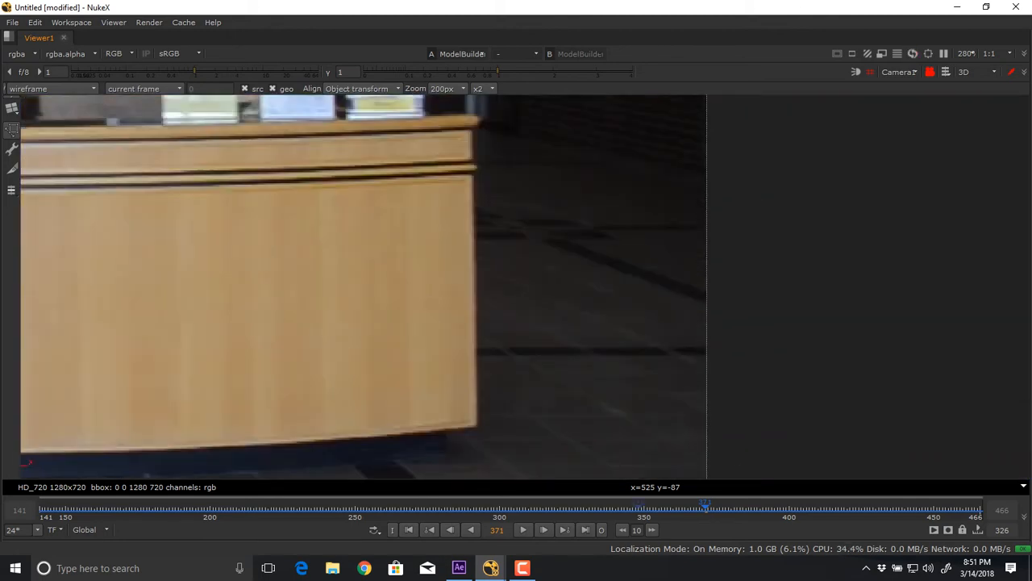
Scrub back through frames 215 and 154 to inspect the wall, doorway and floor tiles, ending at frame 369.
left_click_drag(704, 508, 253, 508)
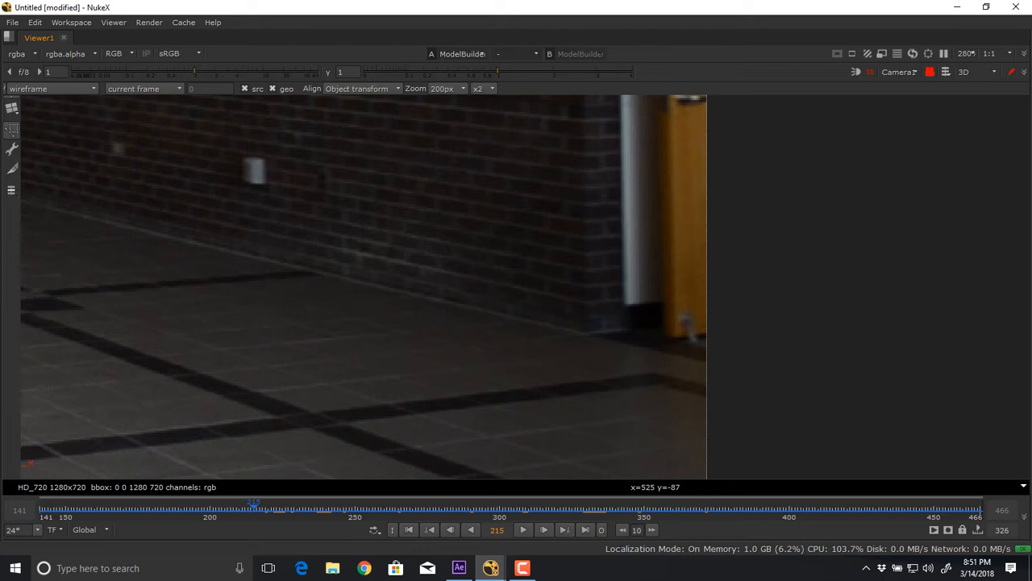
scroll(323, 387, "down", 5)
left_click_drag(323, 387, 546, 419)
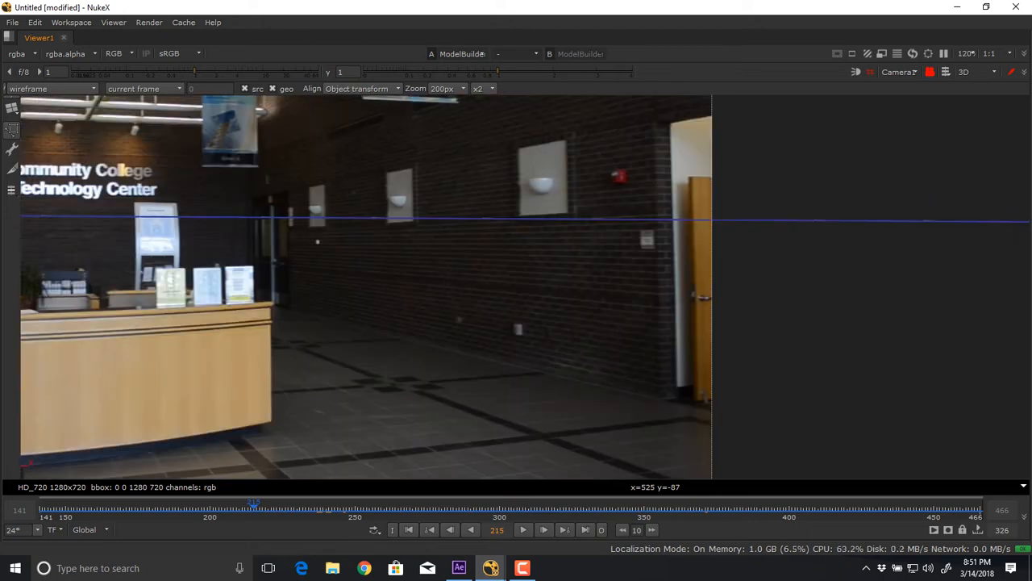
left_click_drag(254, 508, 77, 508)
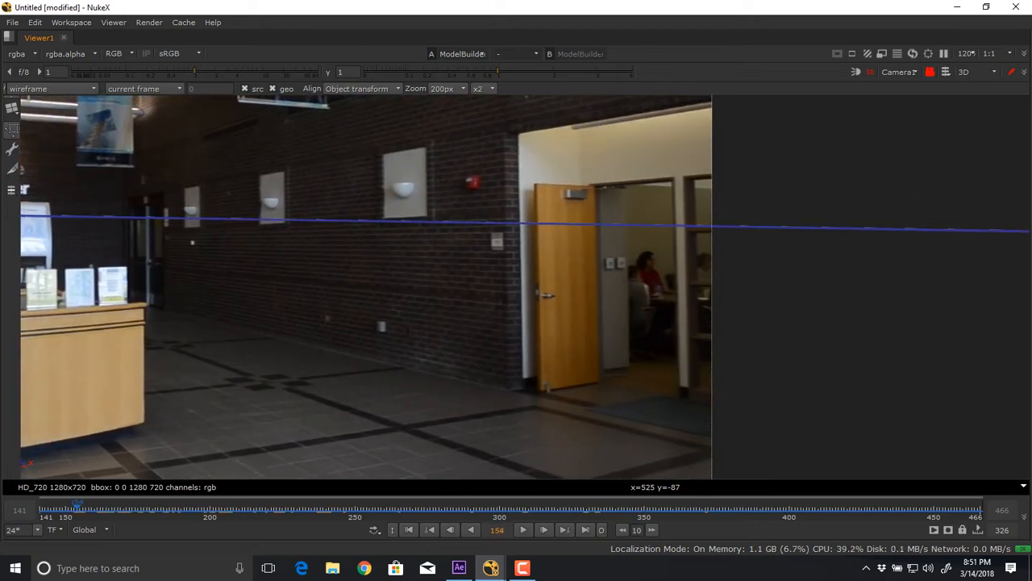
left_click_drag(77, 509, 699, 508)
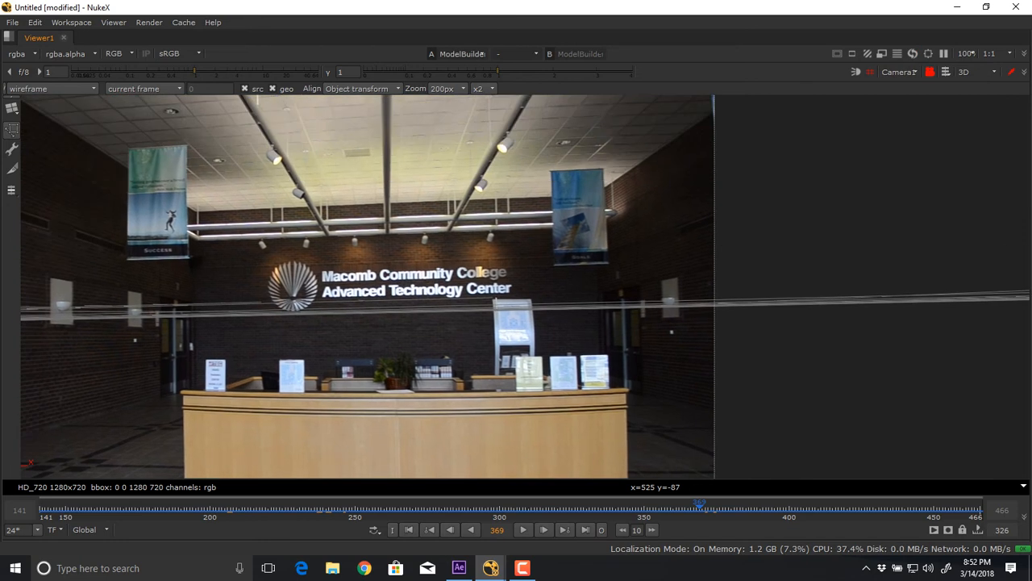
Examine the ceiling beams, spotlights, banners and college sign up close at frame 369, ending on the full frame.
scroll(309, 196, "up", 8)
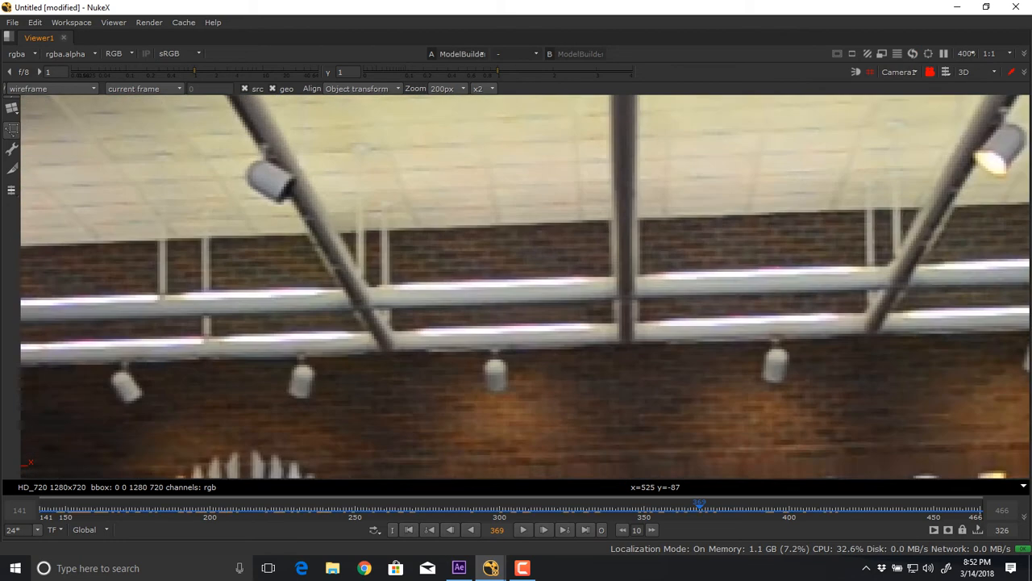
scroll(309, 196, "down", 4)
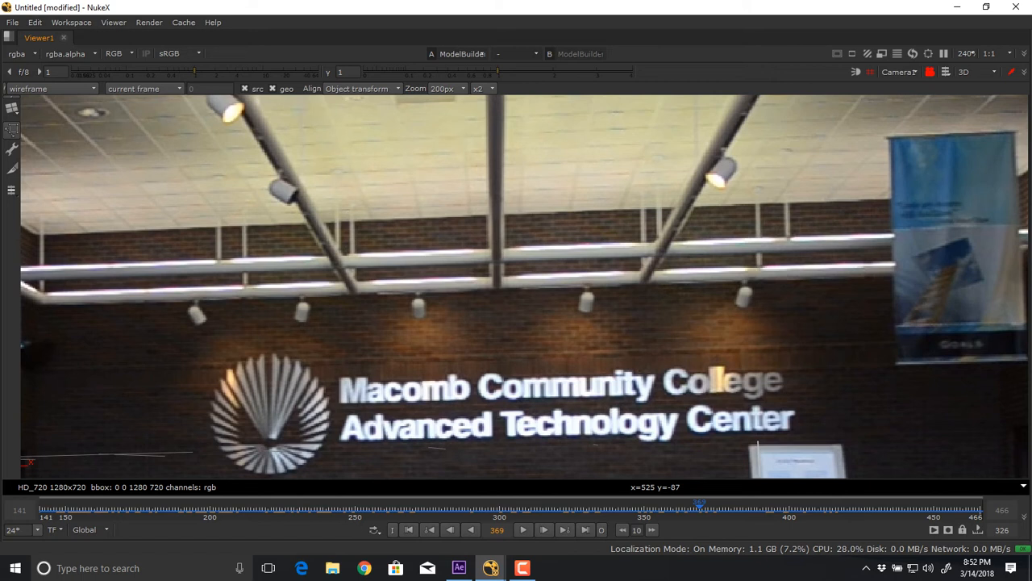
scroll(548, 242, "down", 4)
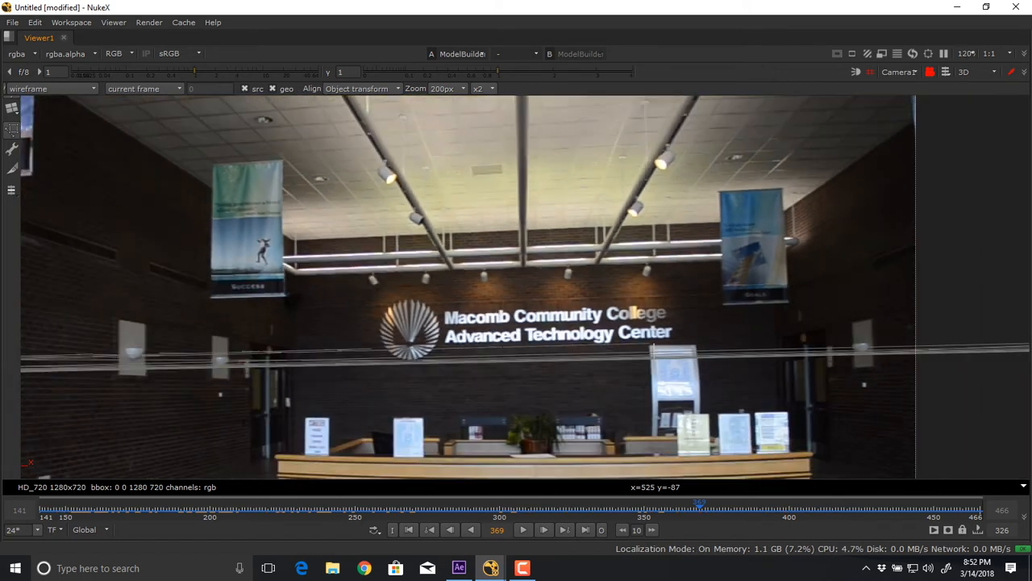
scroll(722, 282, "down", 1)
left_click_drag(722, 283, 778, 275)
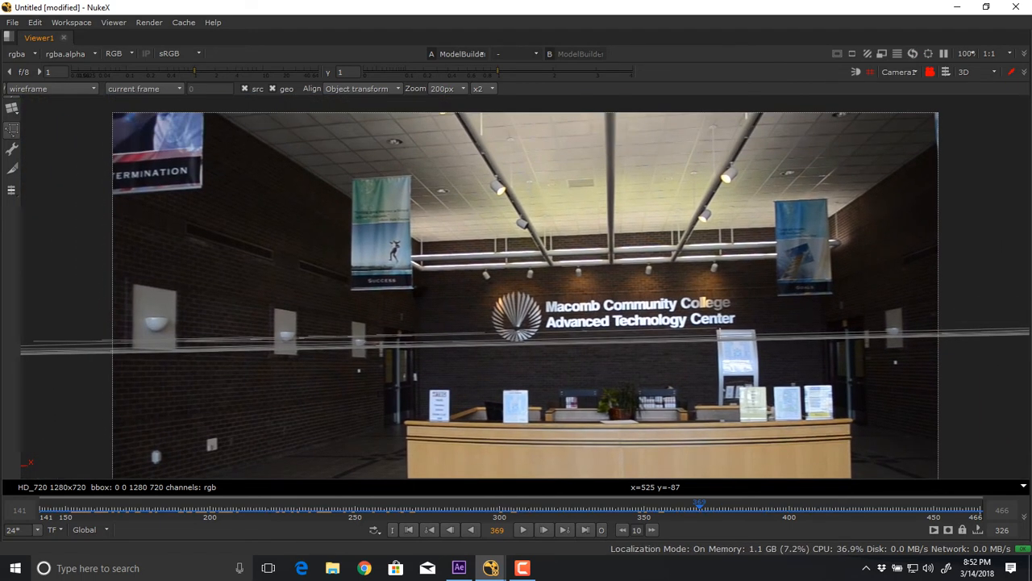
left_click_drag(698, 424, 666, 318)
scroll(666, 318, "down", 1)
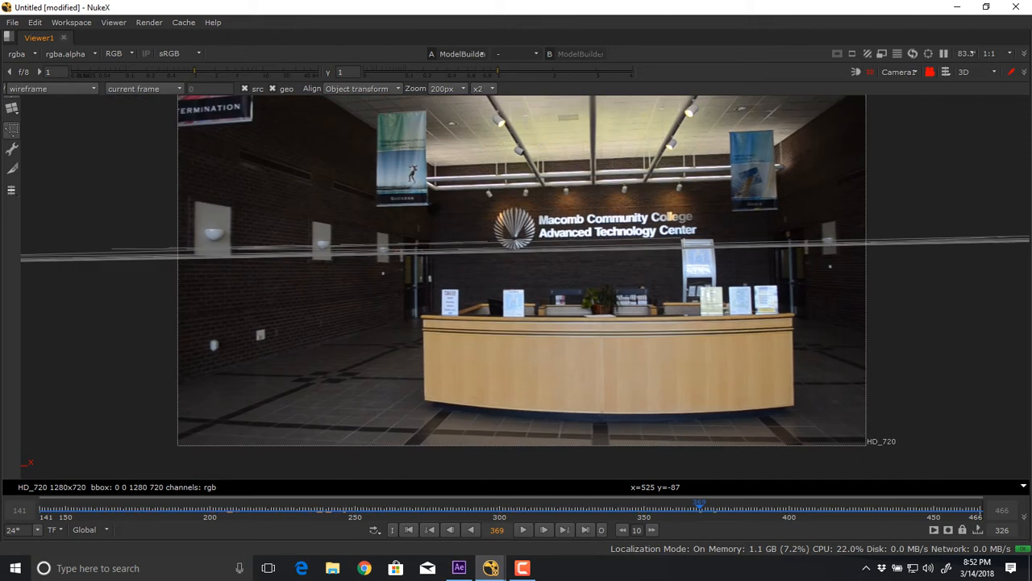
Scrub the lobby shot back through frame 291 to frame 205 and return to the full workspace layout.
left_click_drag(702, 508, 473, 508)
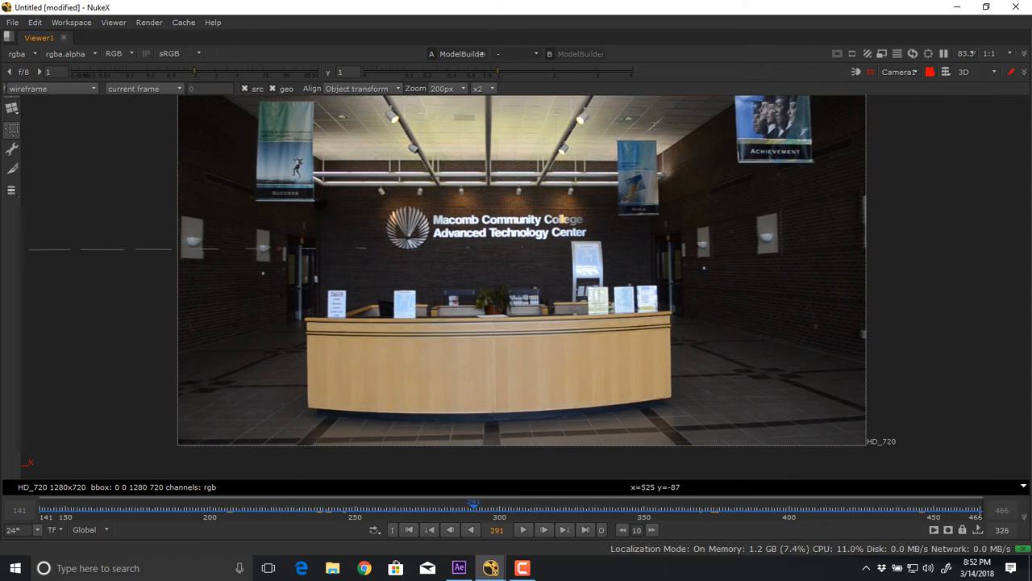
left_click_drag(473, 508, 224, 508)
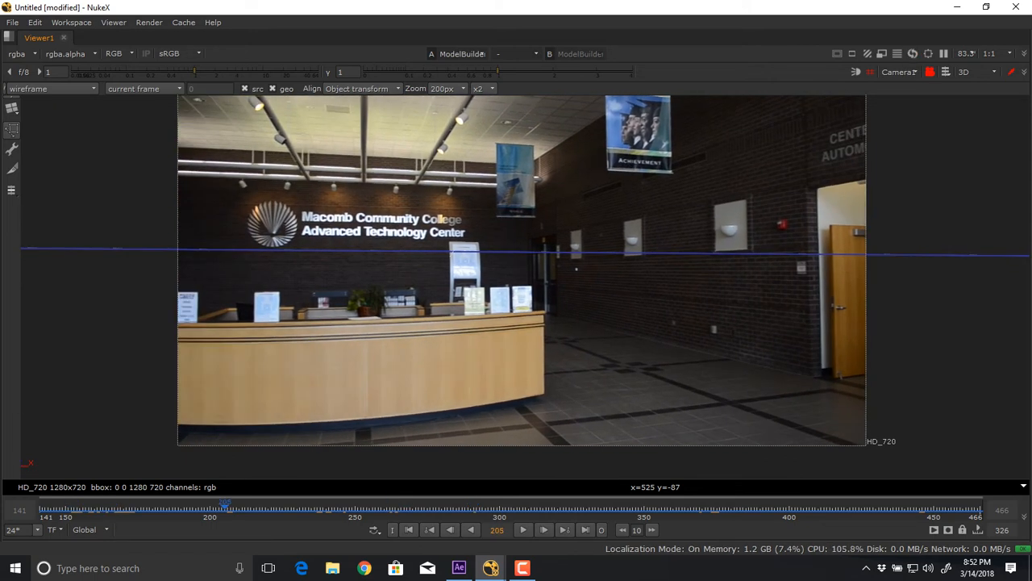
key("space")
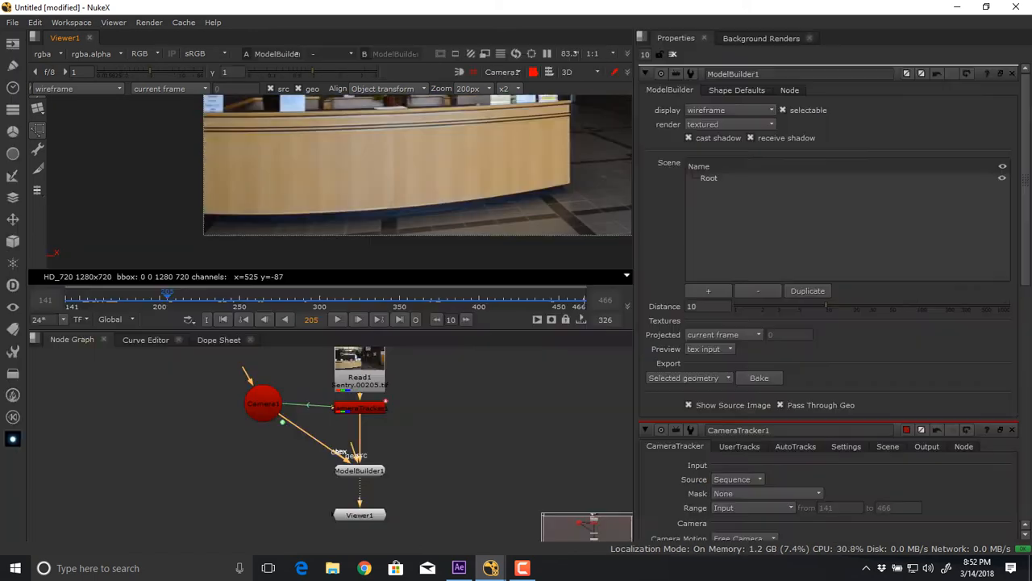
Switch to File Explorer and open the Dropbox folder Whatevs > 2560_Files > HDR_Cleanup > 360CAM01 > 360H0051.
left_click(332, 568)
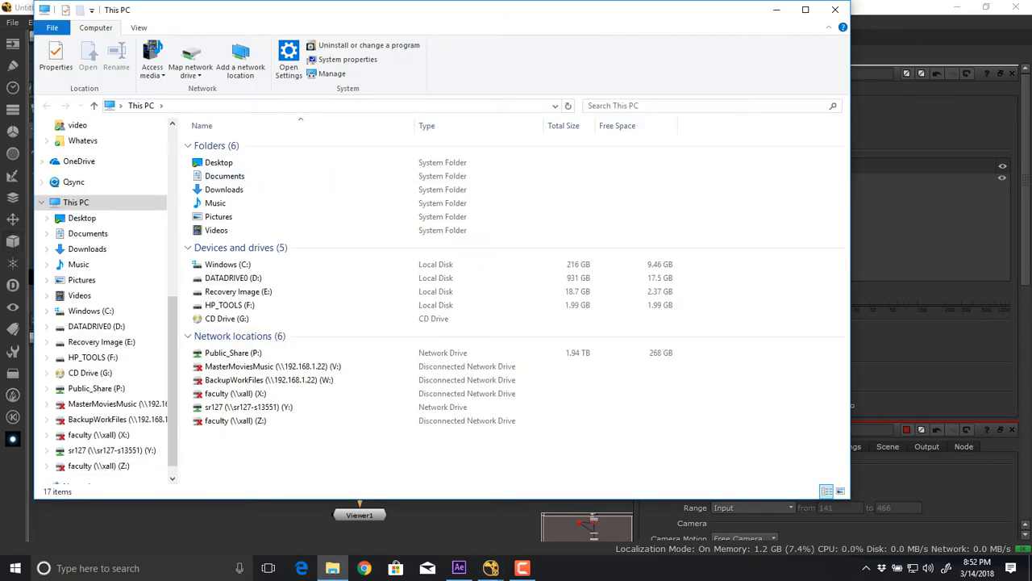
scroll(89, 290, "up", 6)
scroll(88, 274, "up", 3)
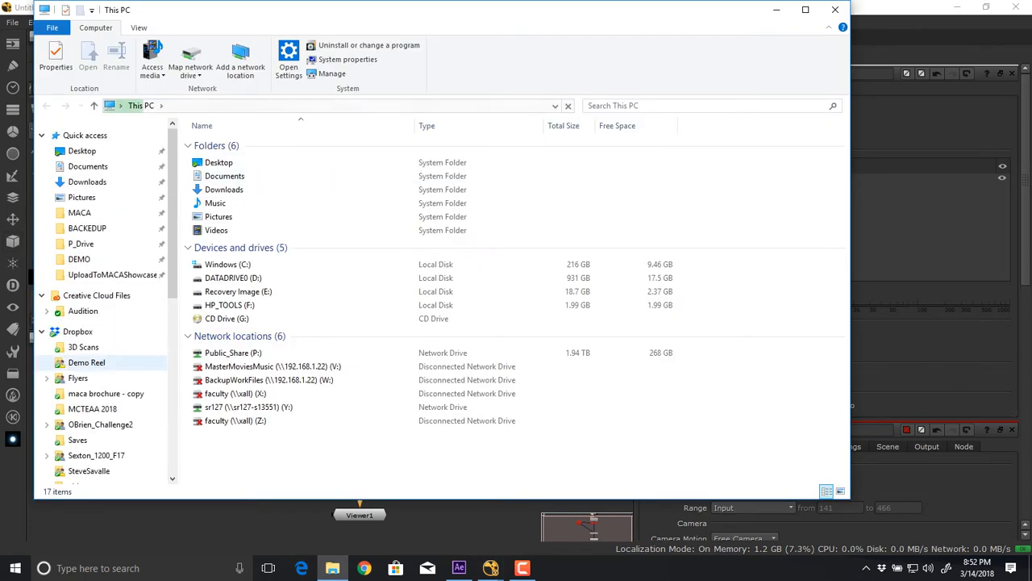
scroll(89, 323, "down", 3)
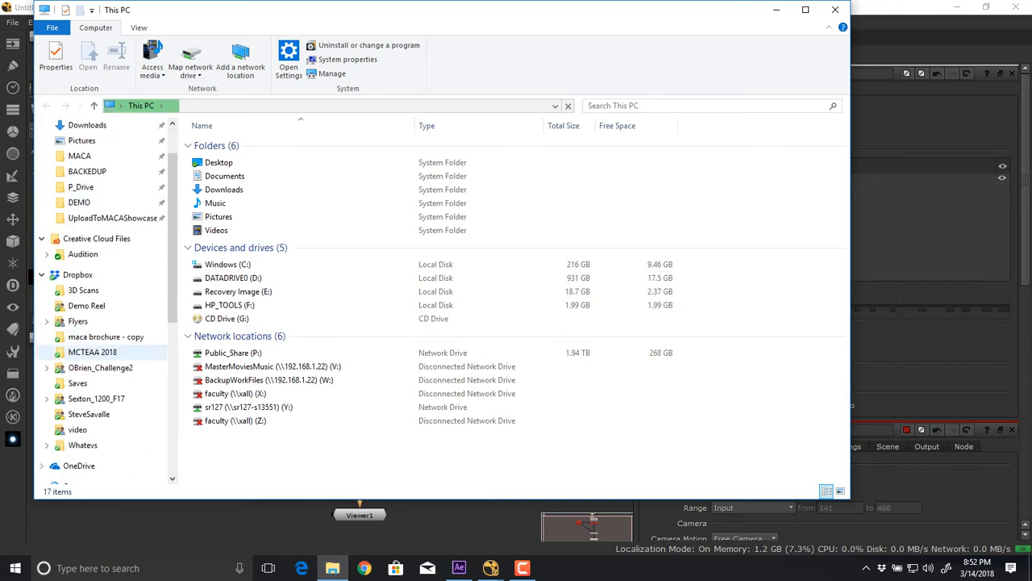
left_click(83, 413)
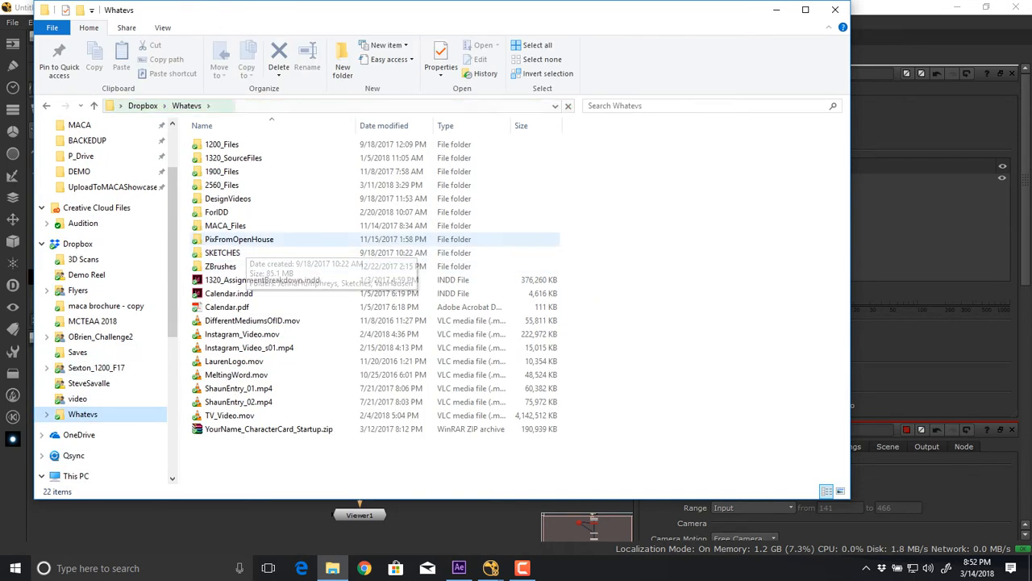
double_click(222, 184)
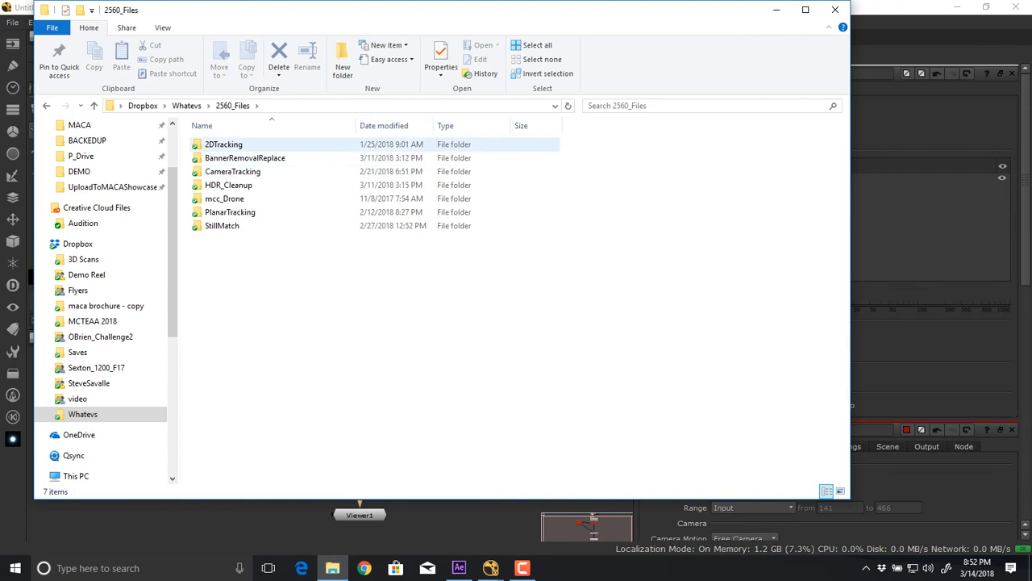
double_click(229, 185)
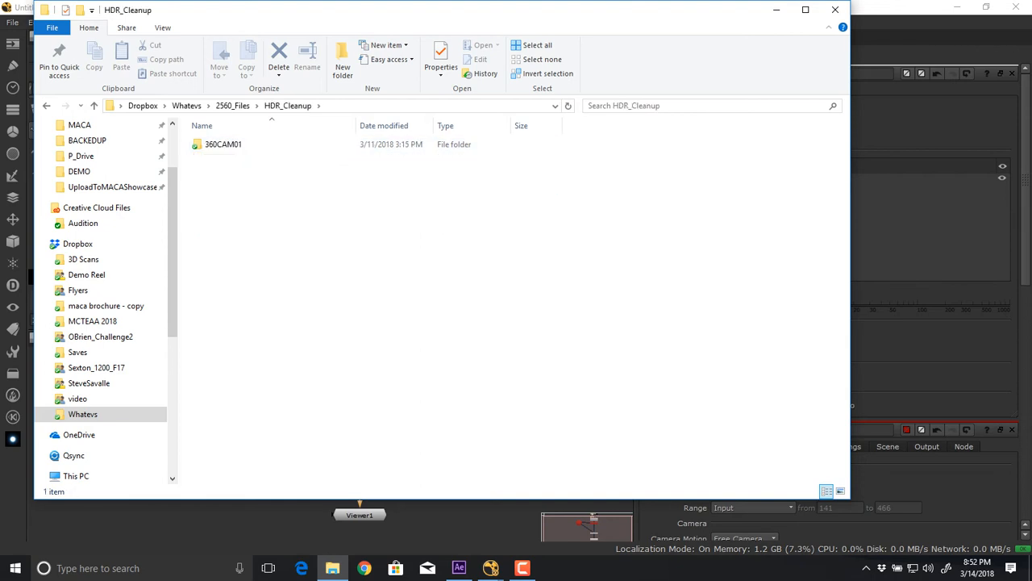
double_click(221, 144)
left_click_drag(323, 10, 540, 43)
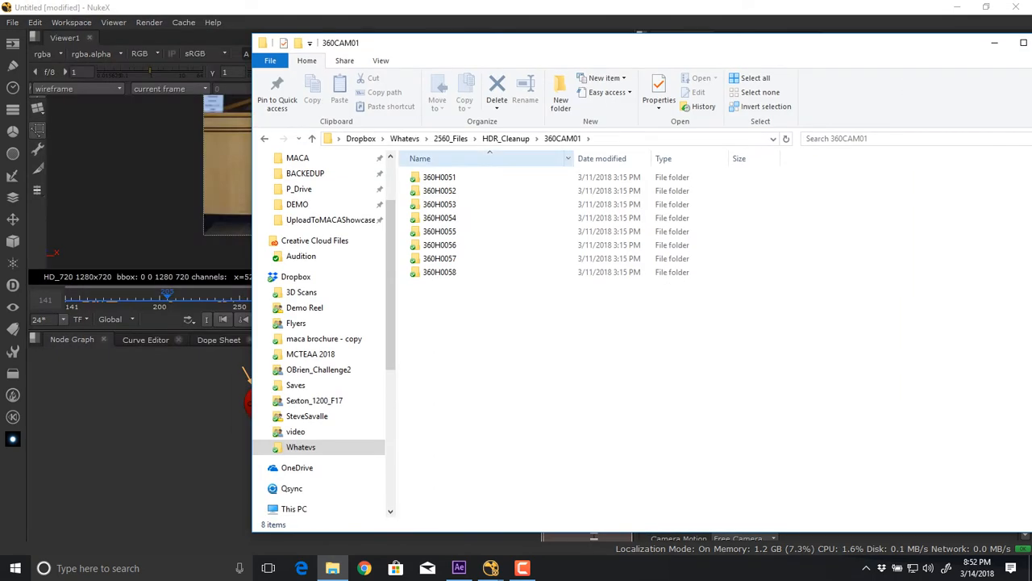
double_click(440, 177)
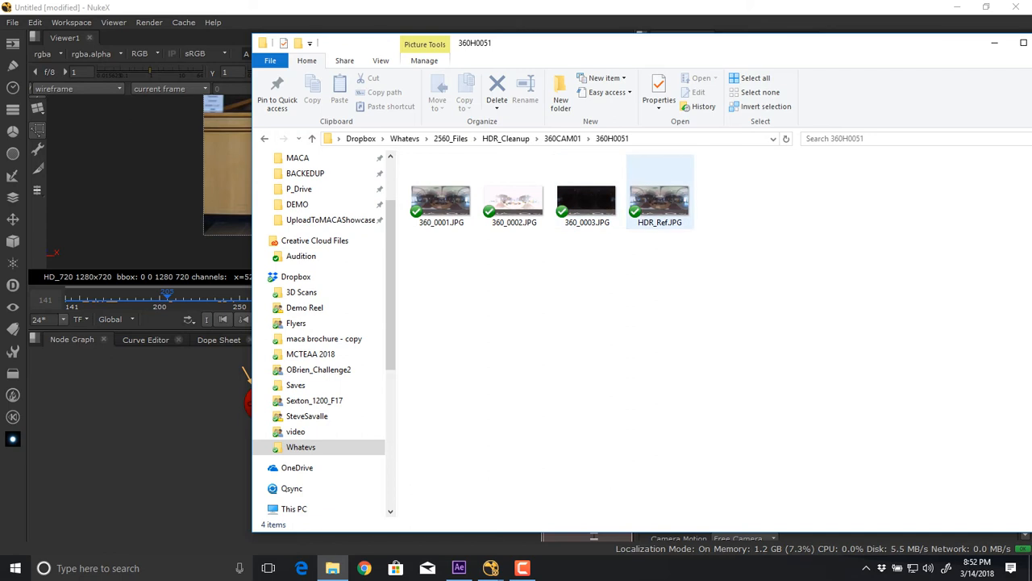
Import 360_0001.JPG into the NukeX node graph as a Read node and show it in the viewer.
left_click_drag(660, 194, 620, 312)
left_click_drag(441, 196, 112, 436)
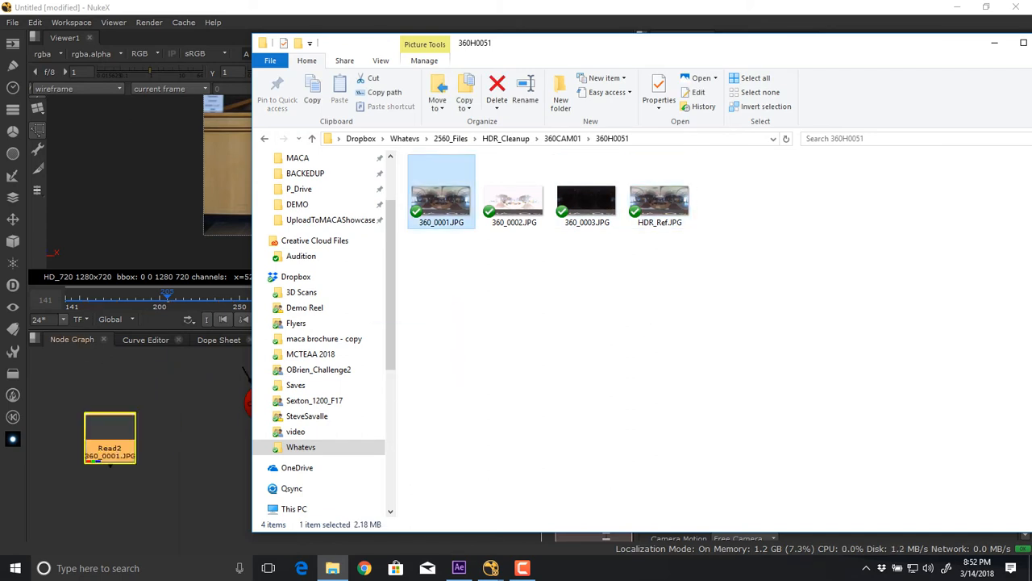
left_click(153, 452)
left_click(112, 442)
key("1")
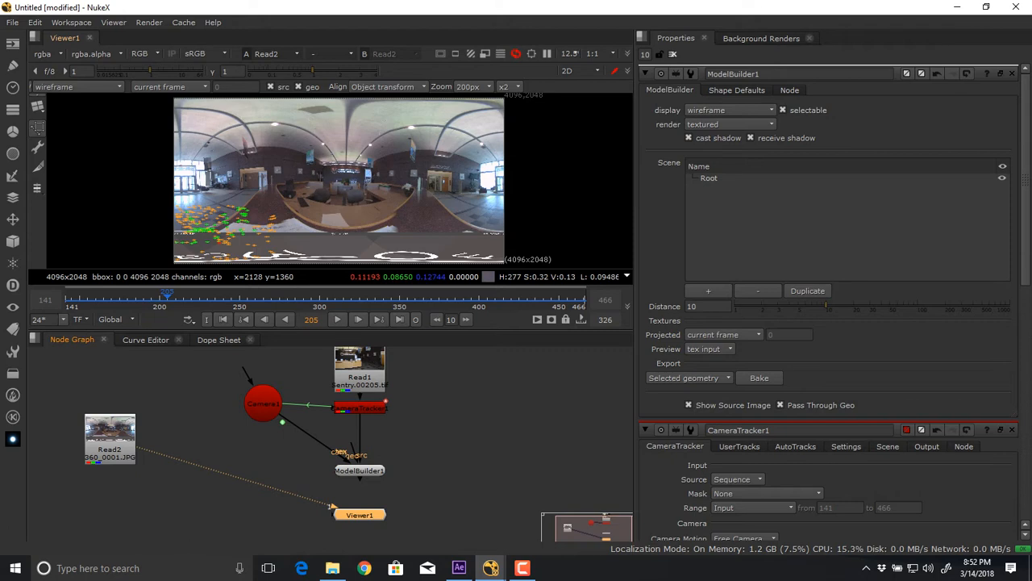
Close all open node properties and attach a Sphere node to the 360_0001.JPG Read node.
left_click(673, 55)
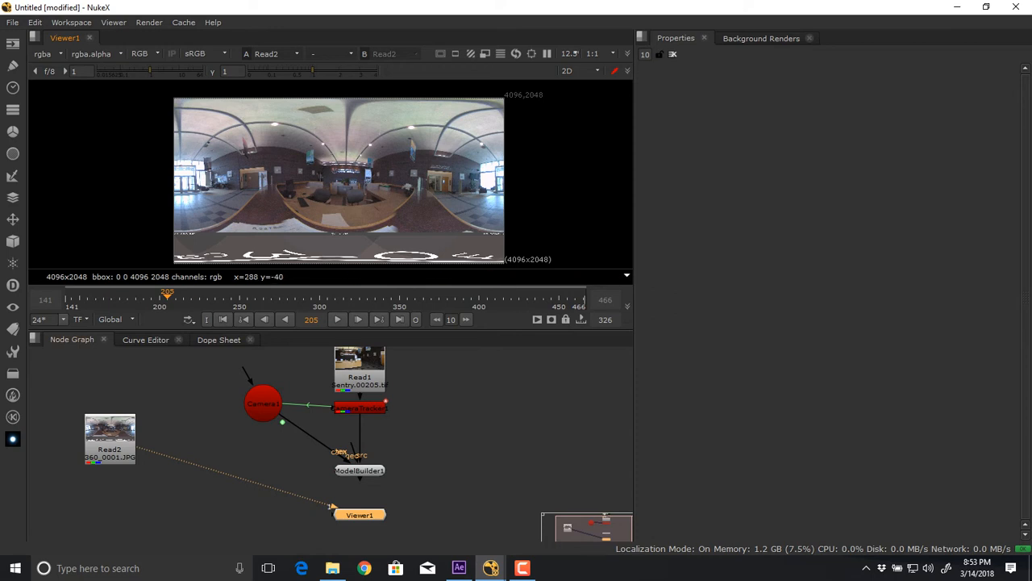
left_click(110, 438)
key("Tab")
type("sphere")
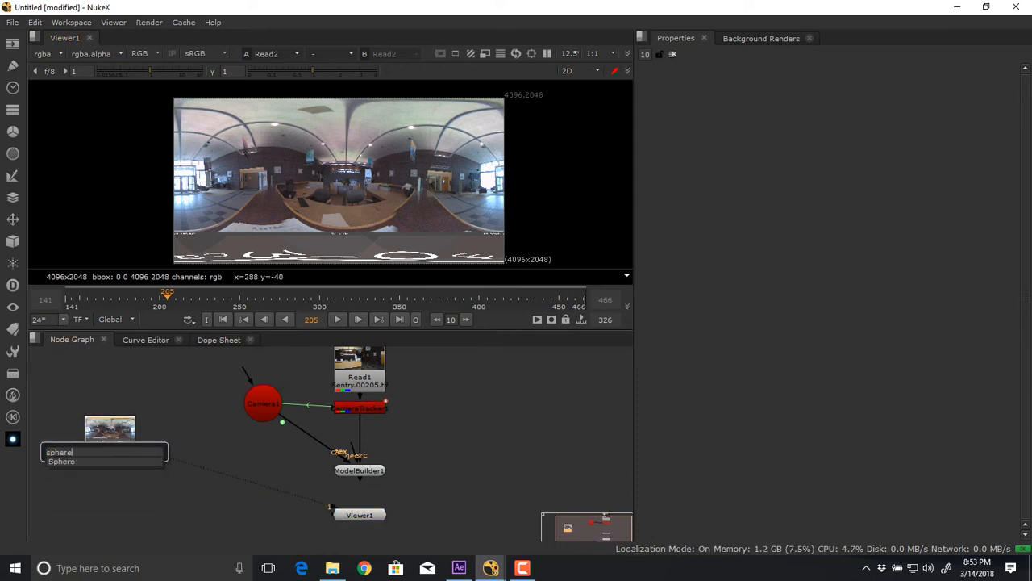
key("Return")
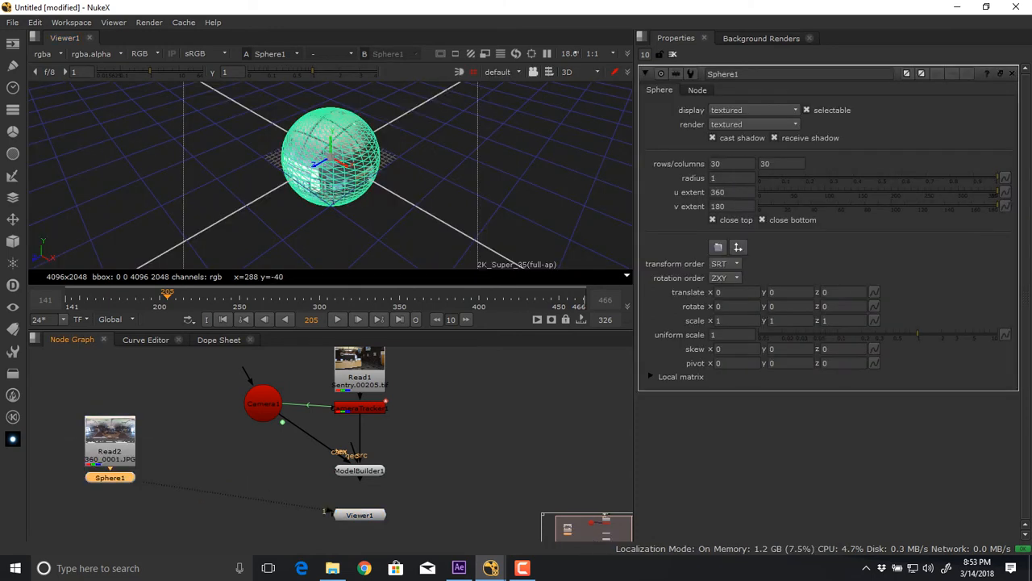
Move the 3D view inside the textured sphere and look around the lobby entrance.
left_click(419, 185)
left_click_drag(363, 177, 443, 177)
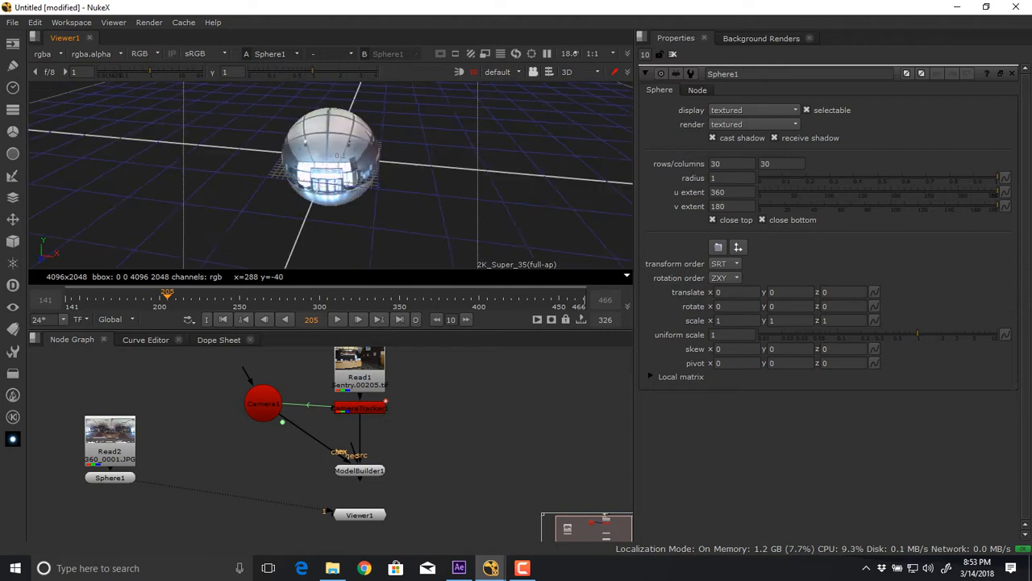
scroll(330, 175, "up", 10)
left_click_drag(331, 175, 316, 155)
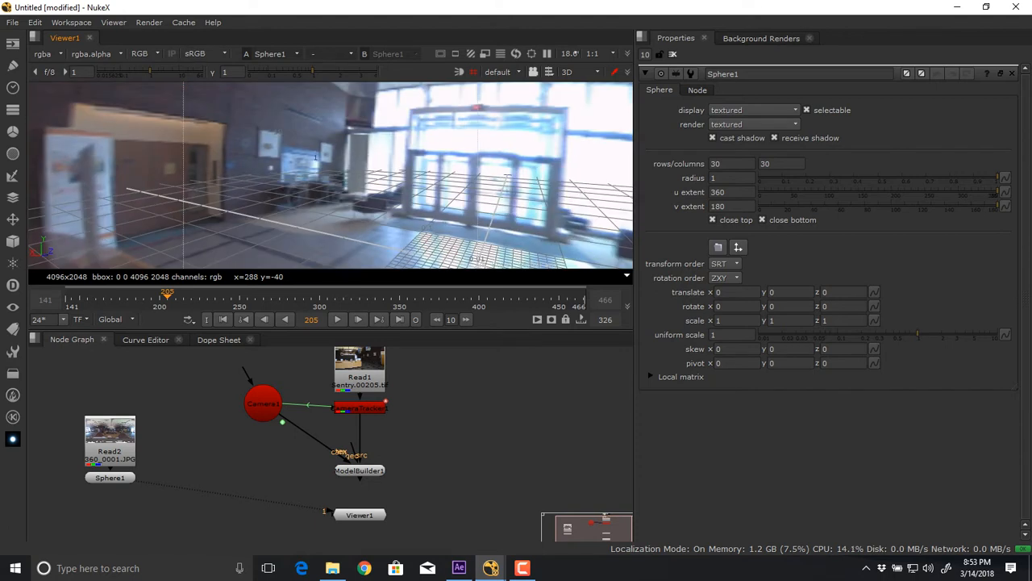
left_click_drag(316, 157, 331, 141)
Look around the 360-degree lobby panorama in the maximized viewer, examining the ceiling, entrance, doorways and desk, and return to the full workspace.
key("space")
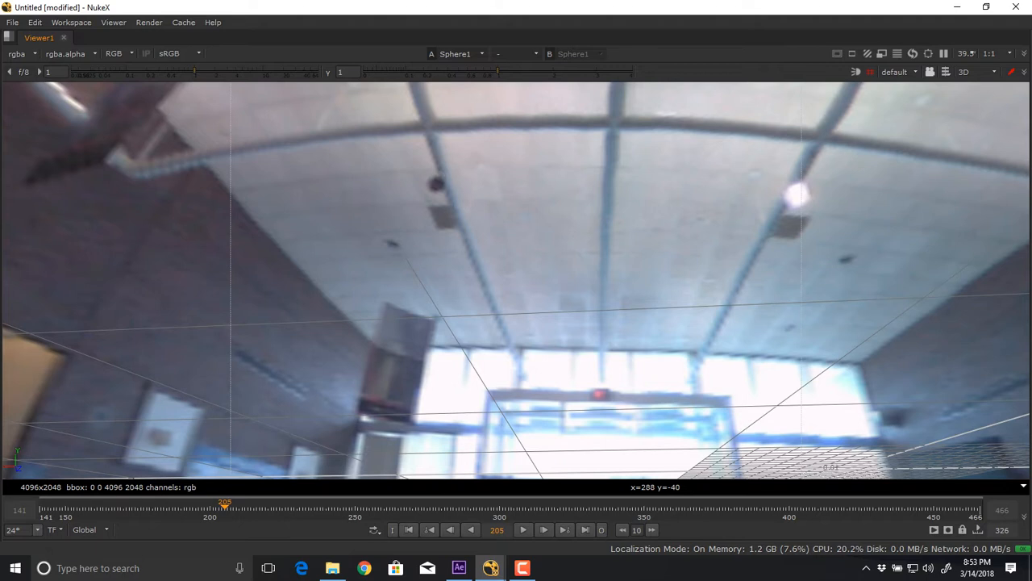
left_click_drag(452, 210, 718, 289)
left_click_drag(565, 290, 452, 278)
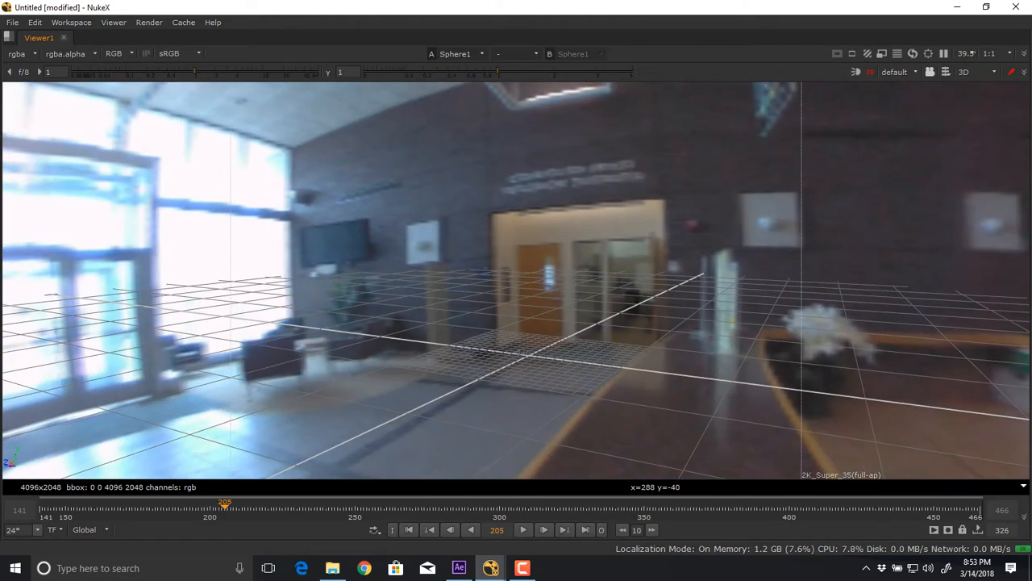
left_click_drag(387, 278, 815, 323)
left_click_drag(451, 274, 839, 214)
left_click_drag(565, 323, 500, 286)
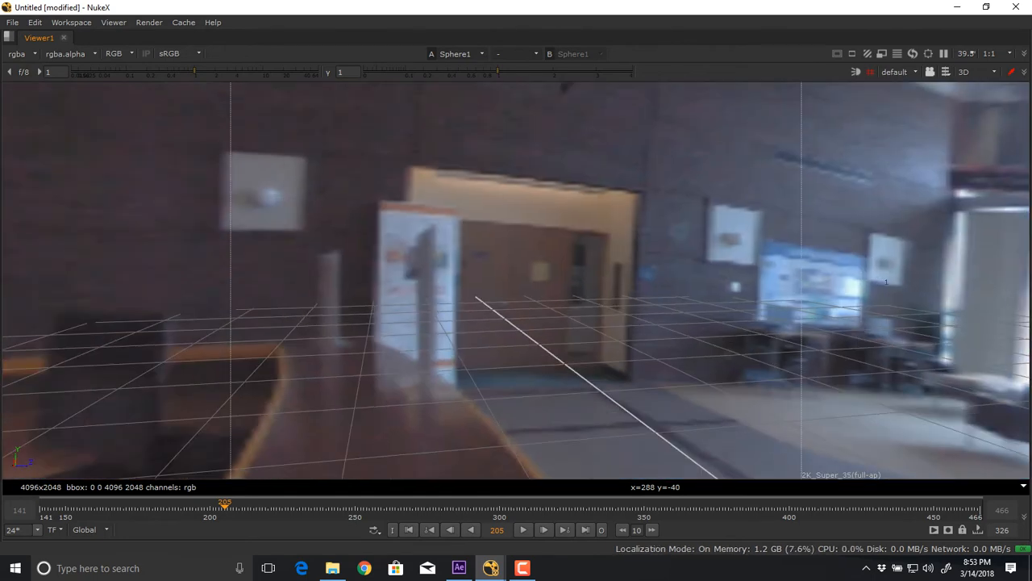
key("space")
key("space")
left_click_drag(564, 266, 561, 205)
key("space")
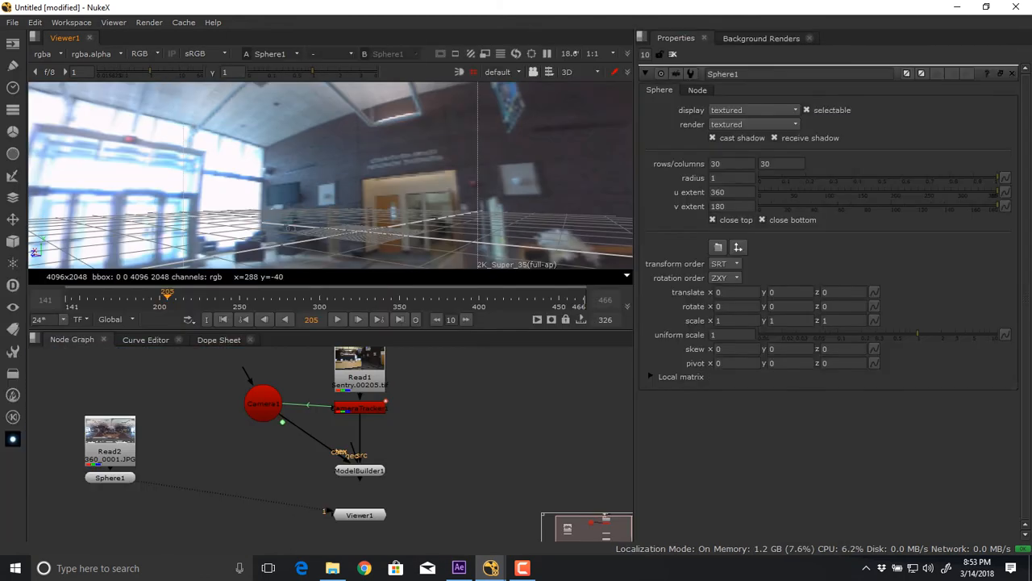
left_click_drag(290, 228, 300, 210)
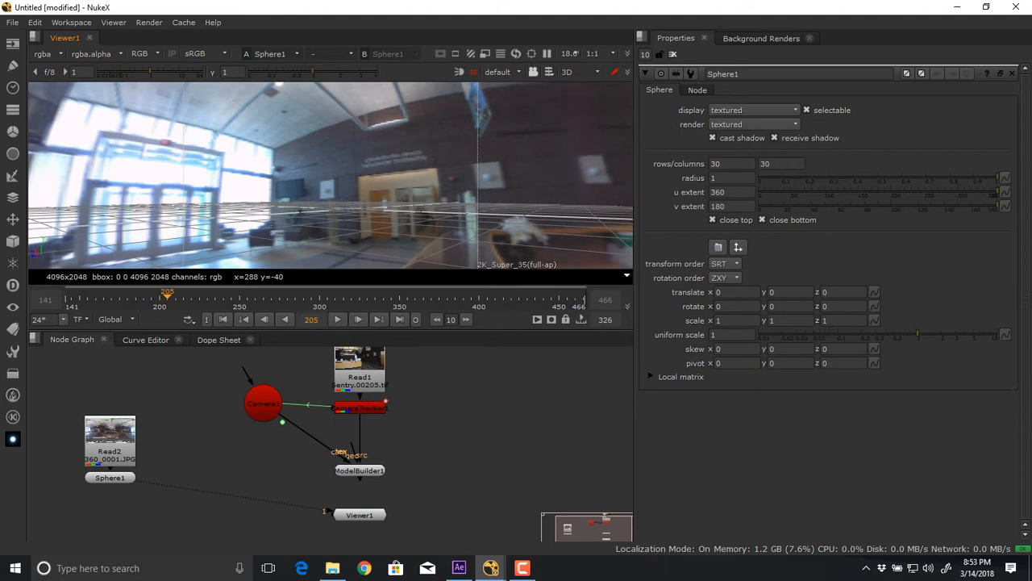
View the textured sphere from outside, examining its underside with the stretched floor pattern and its ceiling area.
scroll(331, 193, "down", 8)
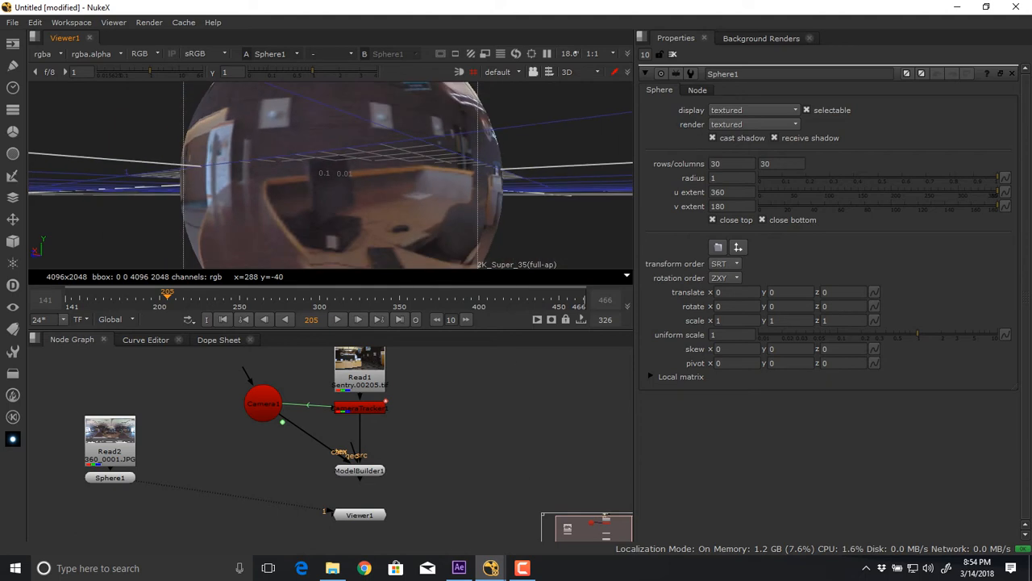
left_click_drag(331, 230, 311, 83)
scroll(323, 161, "up", 3)
left_click_drag(323, 177, 377, 90)
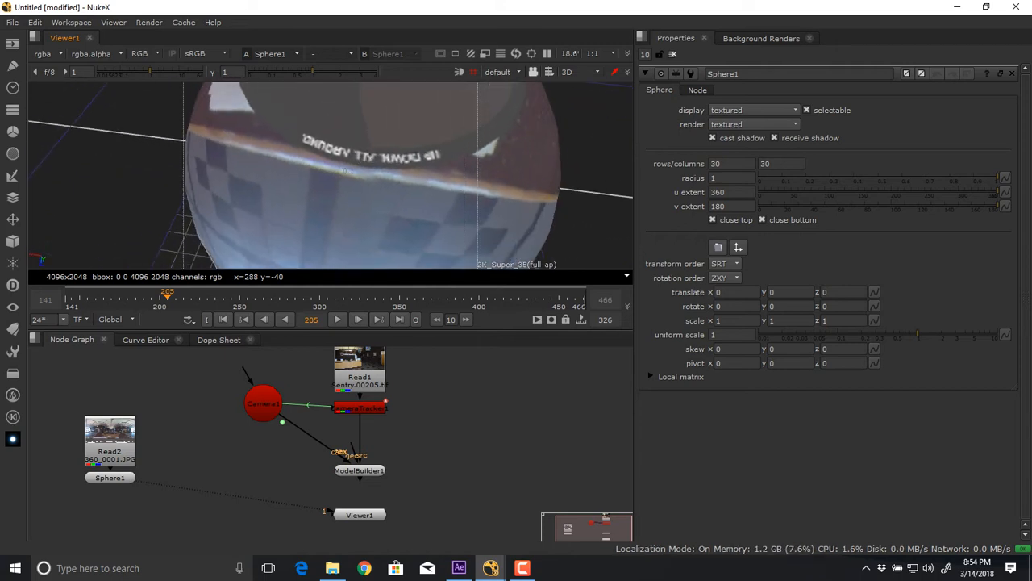
scroll(347, 171, "up", 3)
scroll(347, 171, "down", 6)
left_click_drag(347, 121, 372, 206)
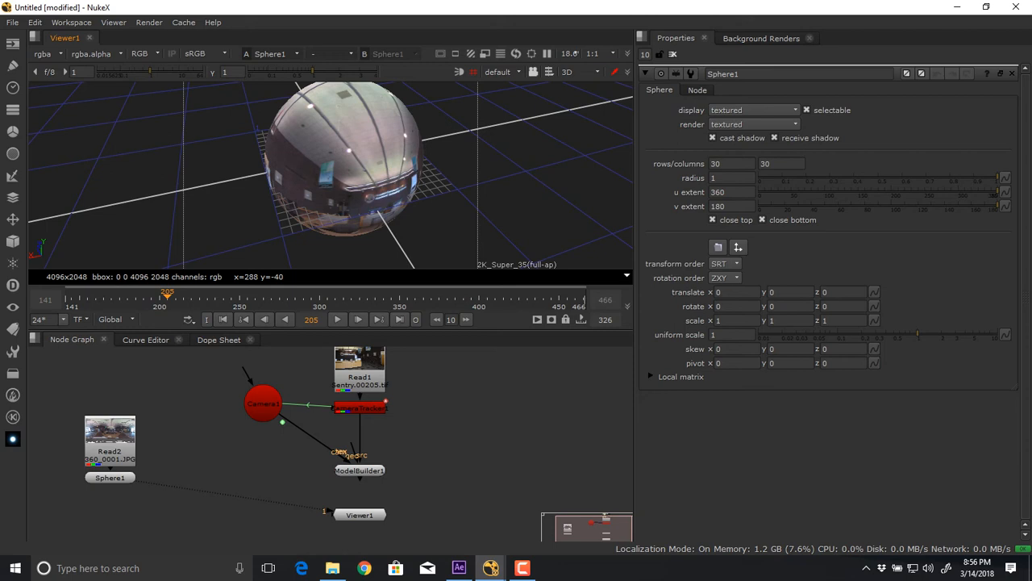
Switch to Chrome and search Google for "lumix 360 camera".
left_click(365, 568)
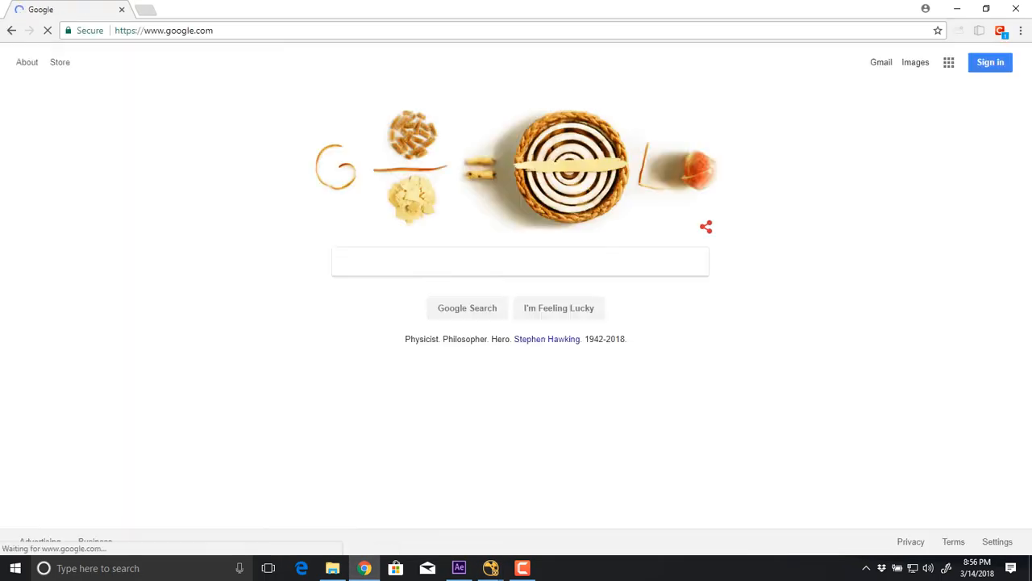
type("lumix 360")
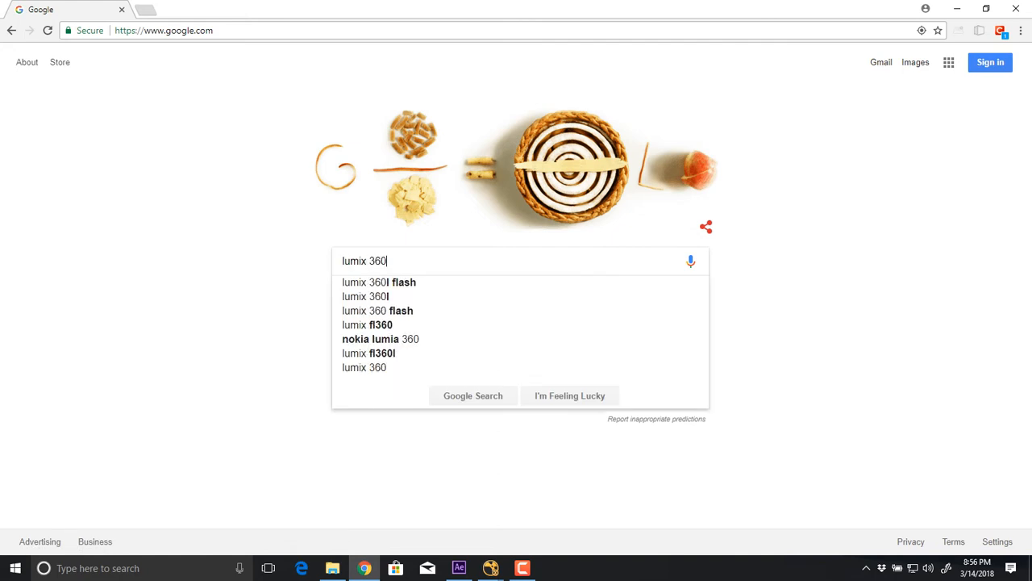
key("Return")
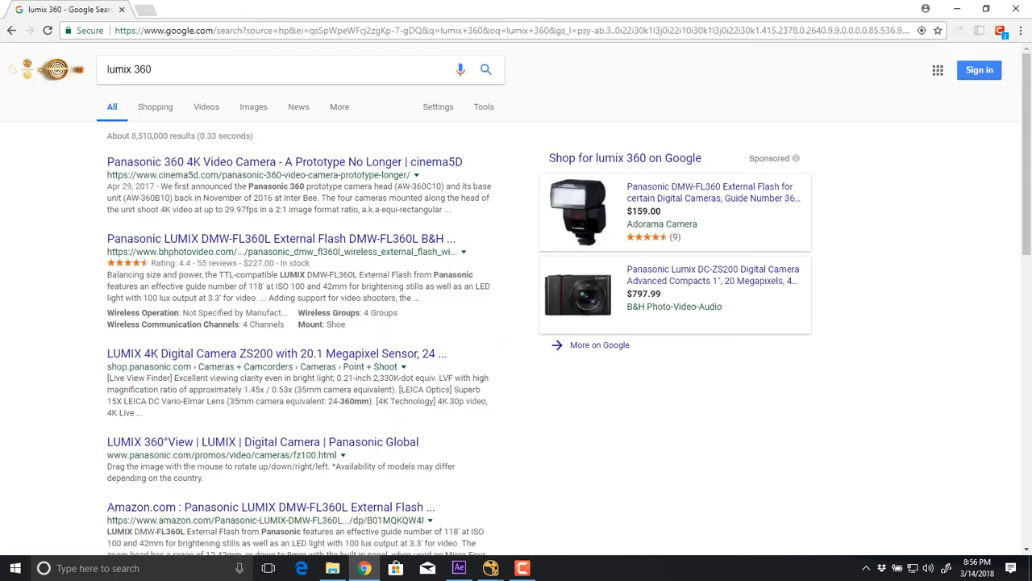
type("cmera")
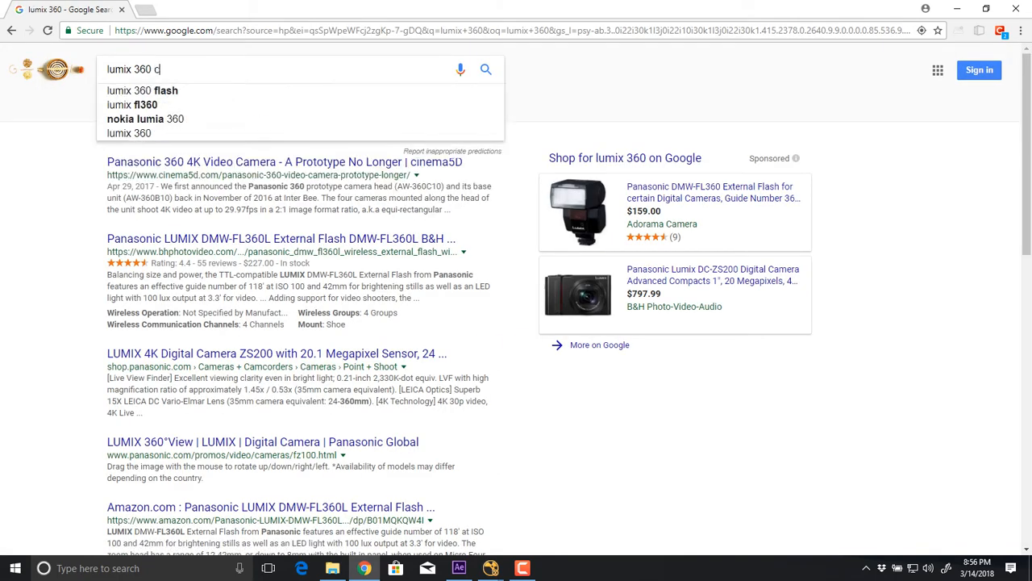
key("BackSpace")
key("BackSpace")
key("BackSpace")
key("BackSpace")
type("amer")
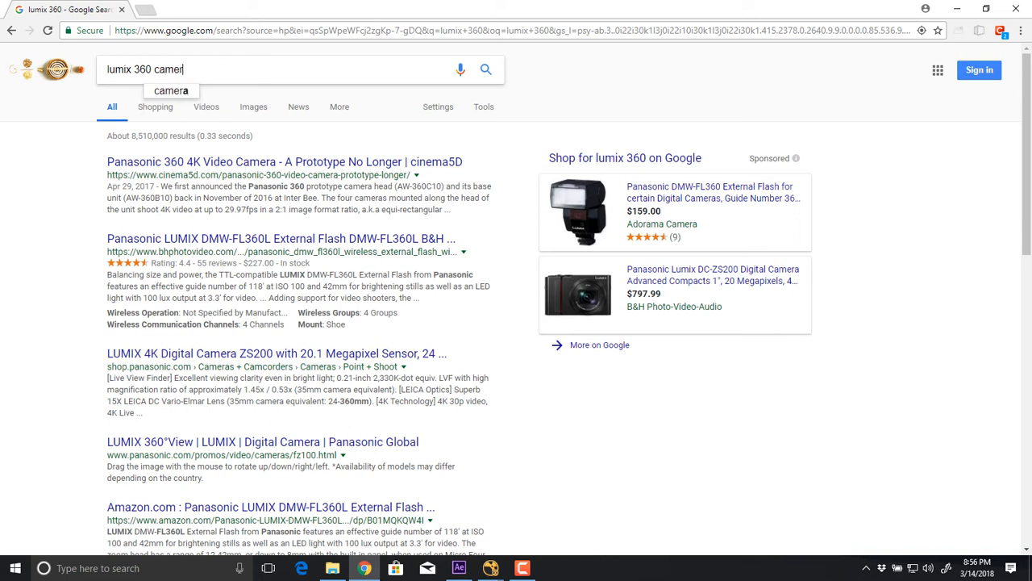
key("Return")
type("a")
key("Return")
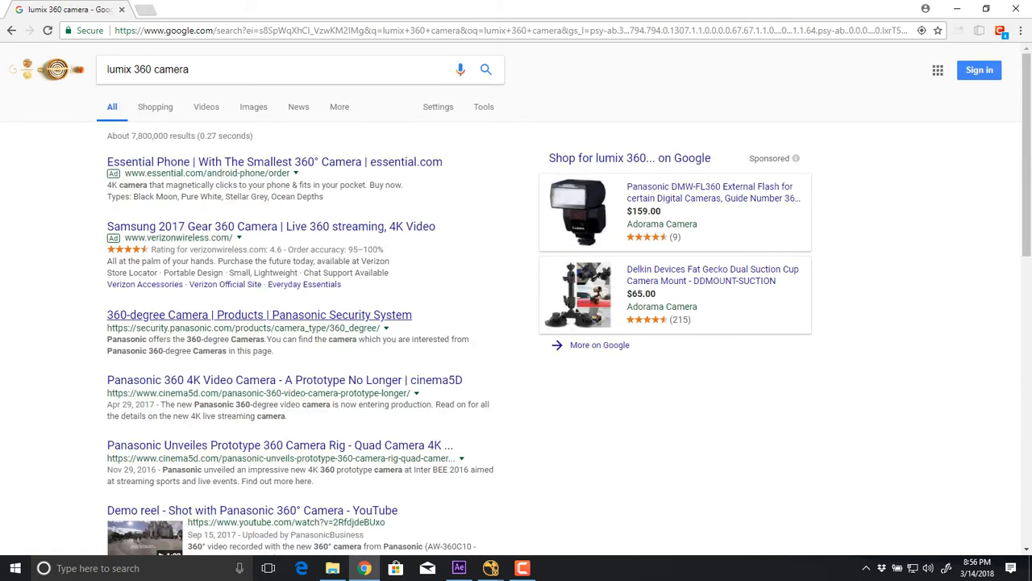
Open the Panasonic Security System 360-degree camera page, skim it, and return to the search results.
left_click(259, 315)
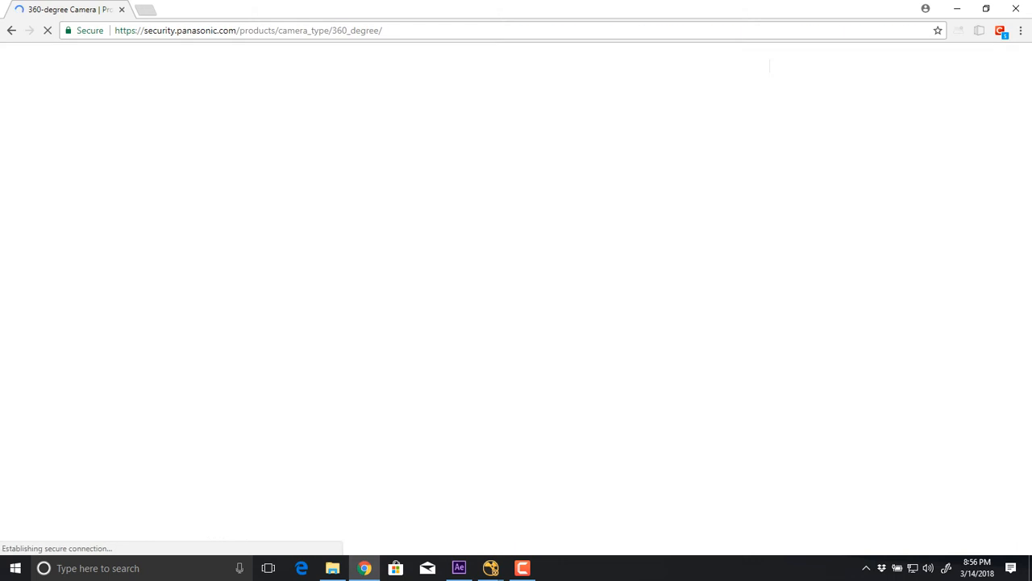
scroll(516, 299, "down", 6)
scroll(511, 298, "down", 4)
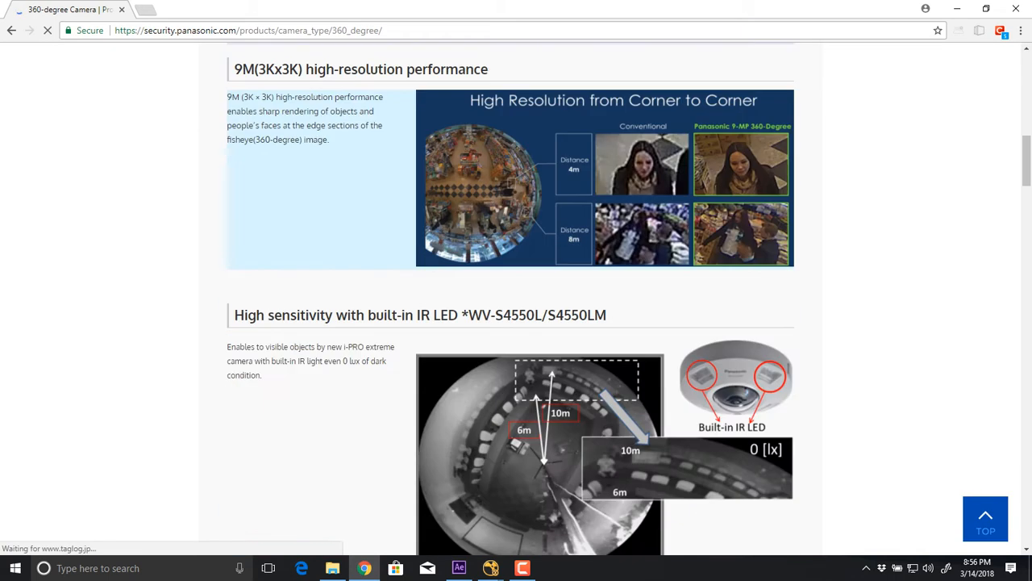
key("alt+Left")
Show the image results for the camera search and enlarge the LG 360 camera picture from The Fulldome Blog.
left_click(254, 106)
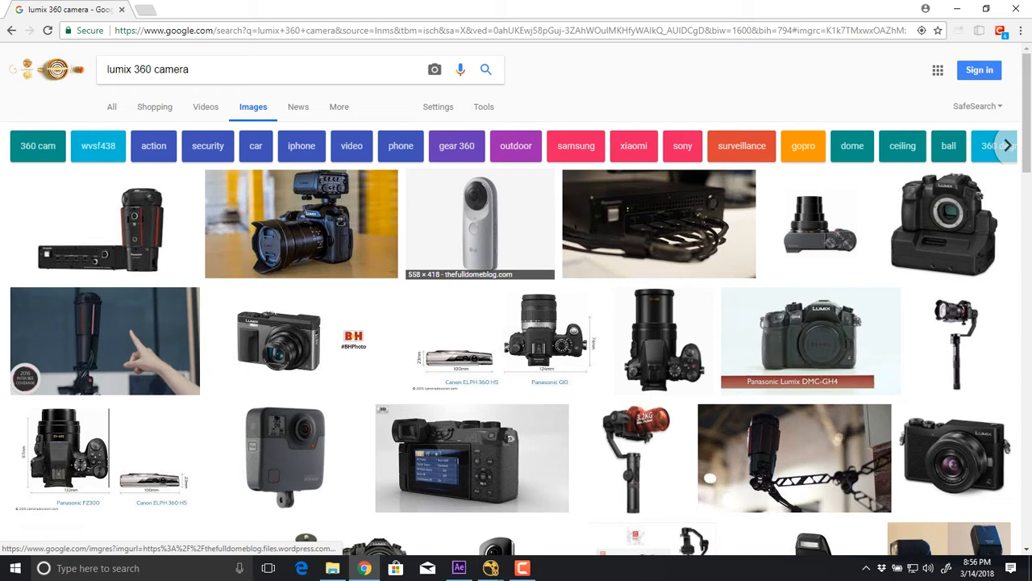
left_click(480, 224)
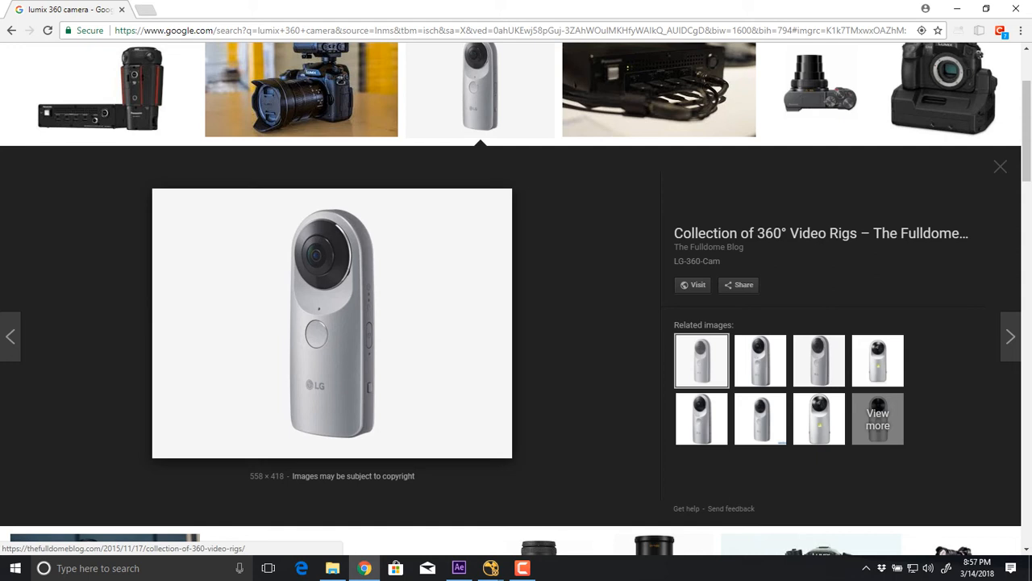
scroll(516, 299, "up", 2)
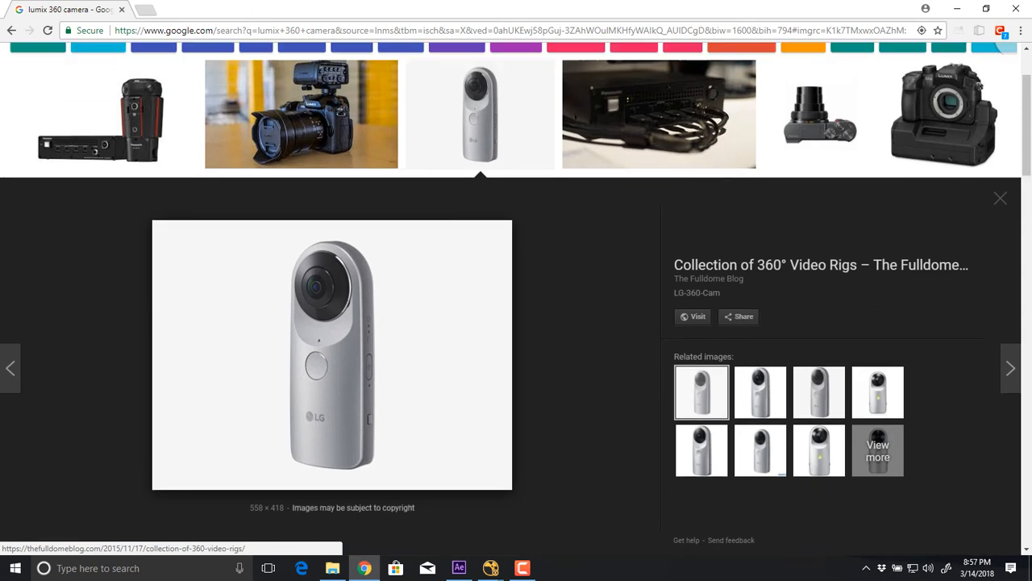
scroll(516, 299, "down", 3)
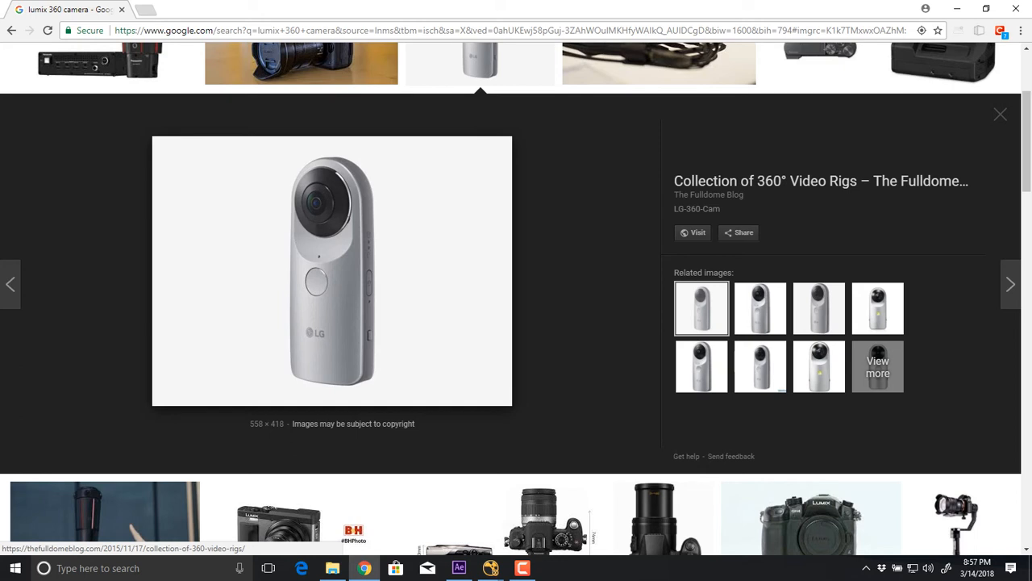
Switch back to NukeX and move inside the textured sphere to examine the lobby windows and chairs.
key("alt+Tab")
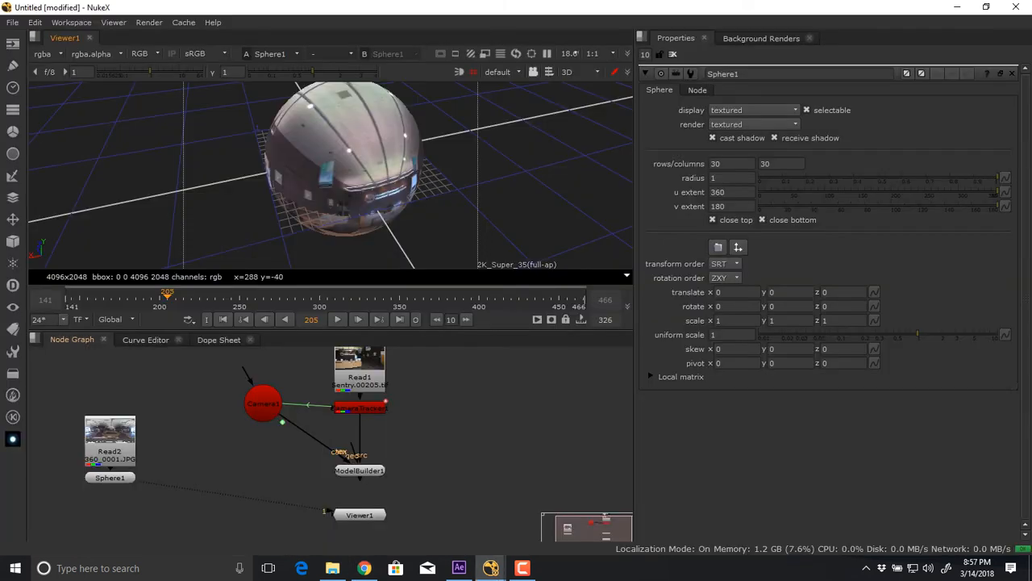
left_click_drag(330, 185, 343, 150)
scroll(330, 175, "up", 8)
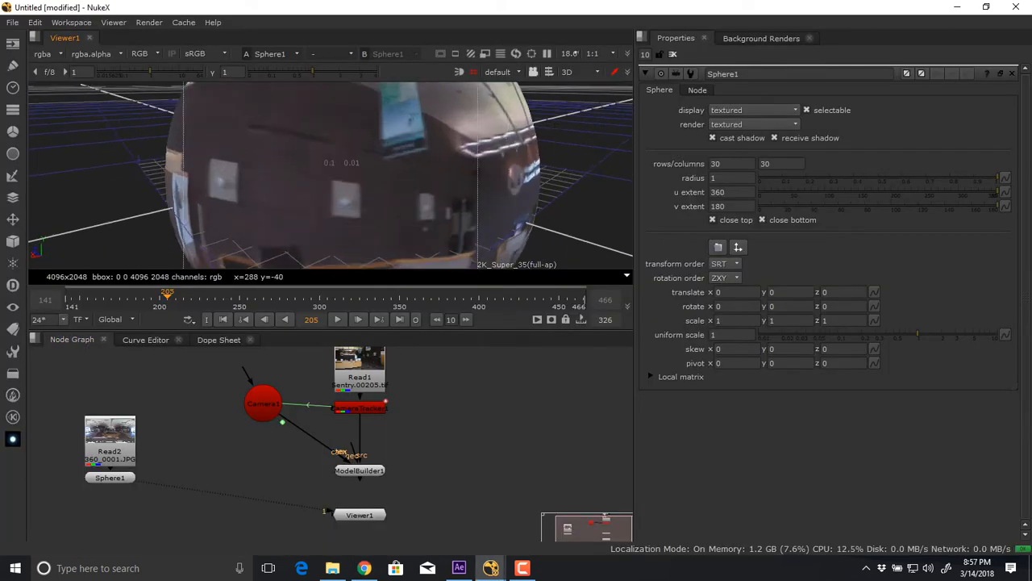
scroll(331, 175, "up", 10)
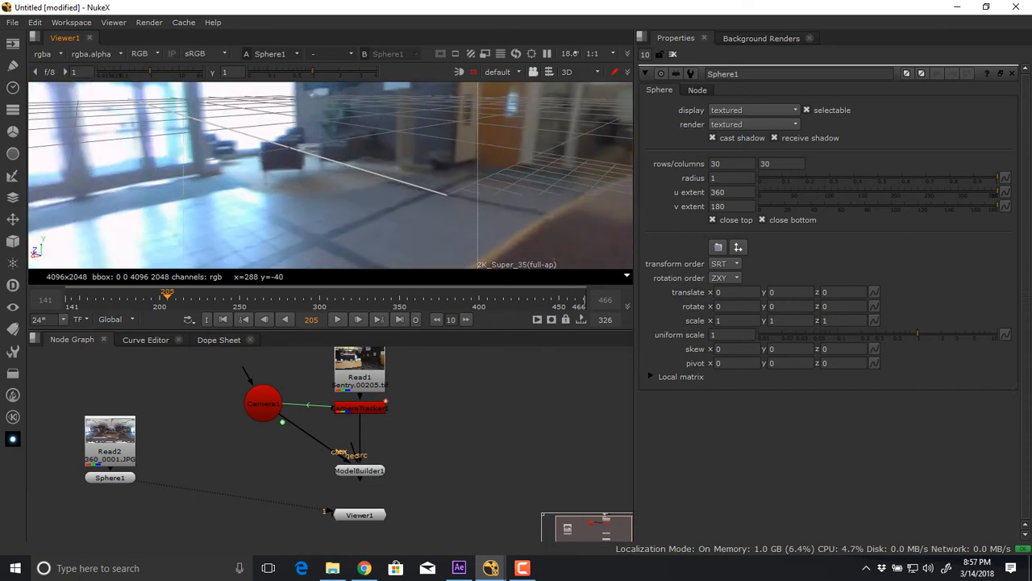
left_click_drag(331, 175, 323, 153)
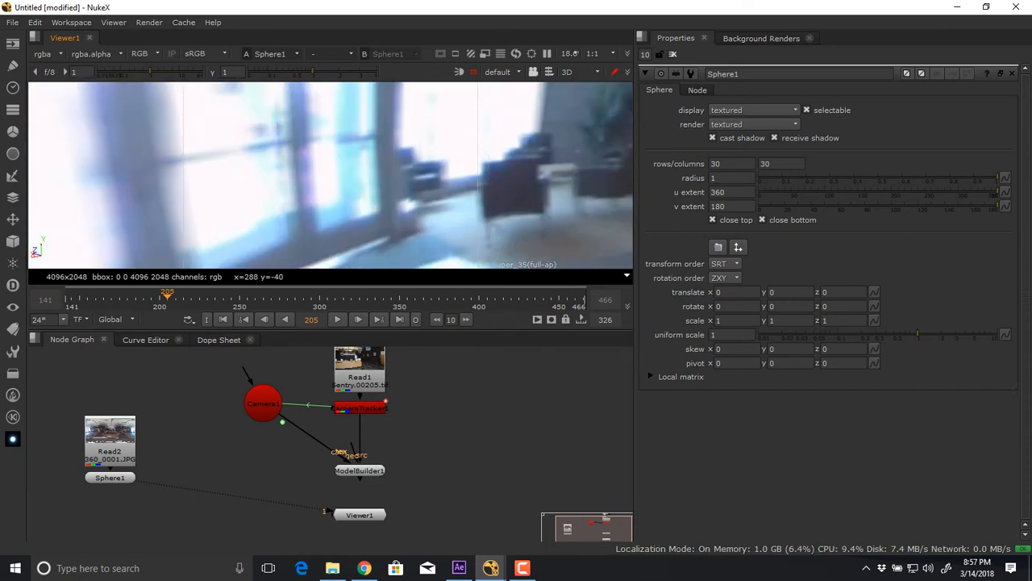
Select the sphere to inspect its mesh over the bright windows, then deselect it and view the whole sphere from outside.
left_click(322, 161)
right_click(384, 168)
left_click(422, 142)
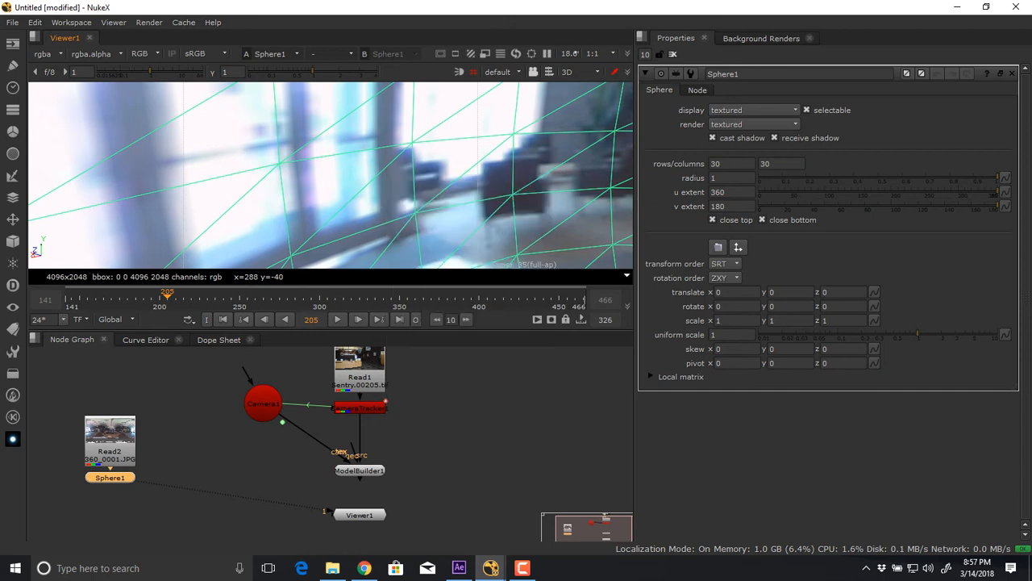
right_click(424, 142)
left_click(423, 140)
mouse_move(423, 142)
left_mouse_down()
mouse_move(363, 153)
mouse_move(411, 165)
mouse_move(419, 157)
mouse_move(407, 137)
left_mouse_up()
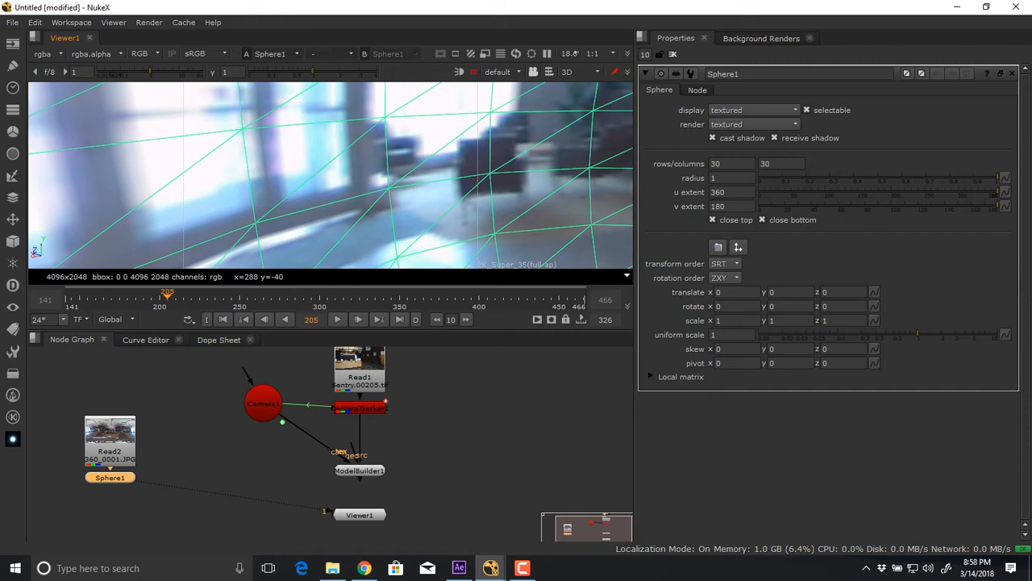
scroll(330, 175, "down", 10)
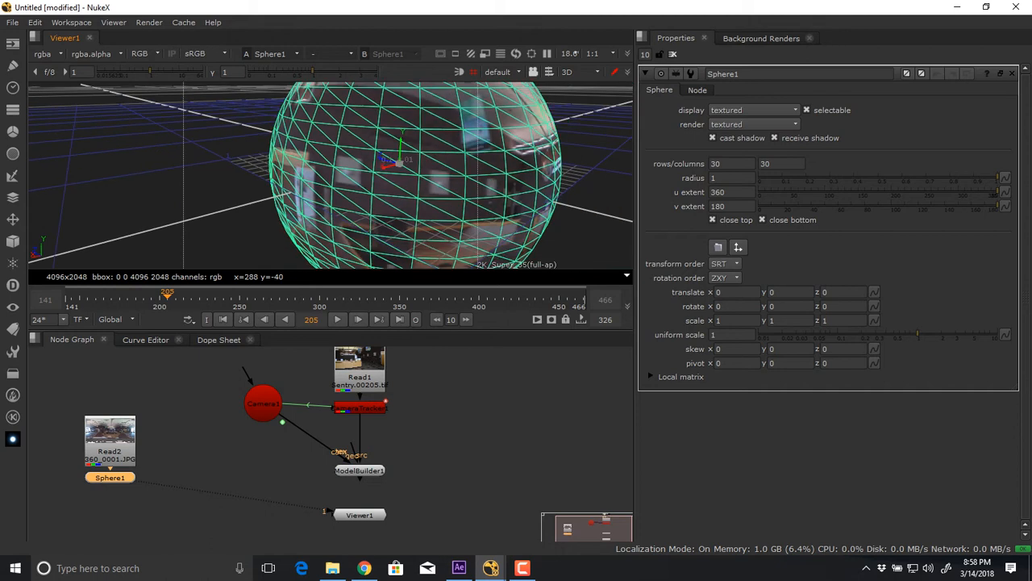
left_click(178, 162)
scroll(331, 175, "down", 8)
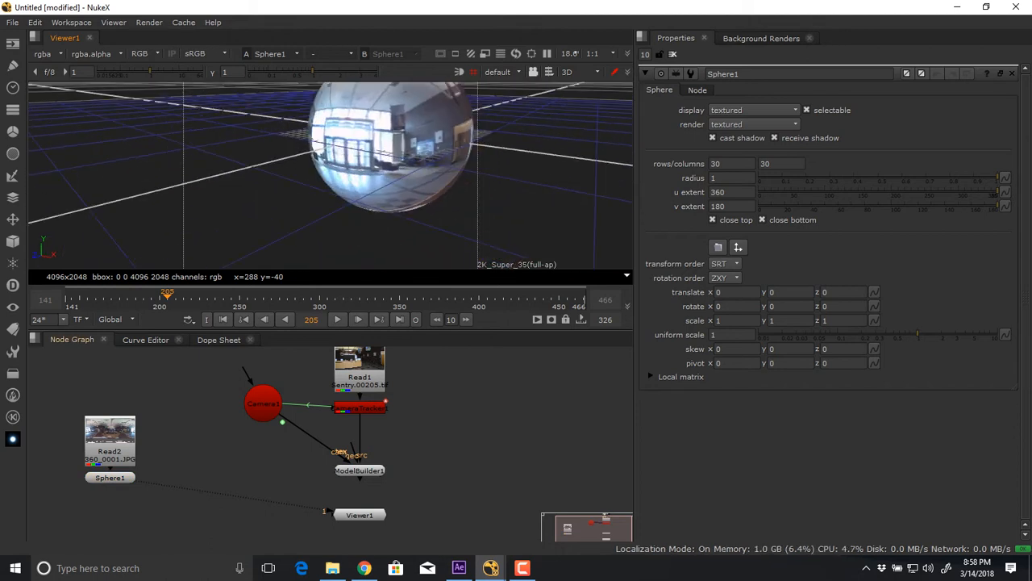
Import 360_0002.JPG and 360_0003.JPG from the 360H0051 folder into the NukeX node graph and space their Read nodes apart.
key("alt+Tab")
key("alt+Tab")
key("alt+Tab")
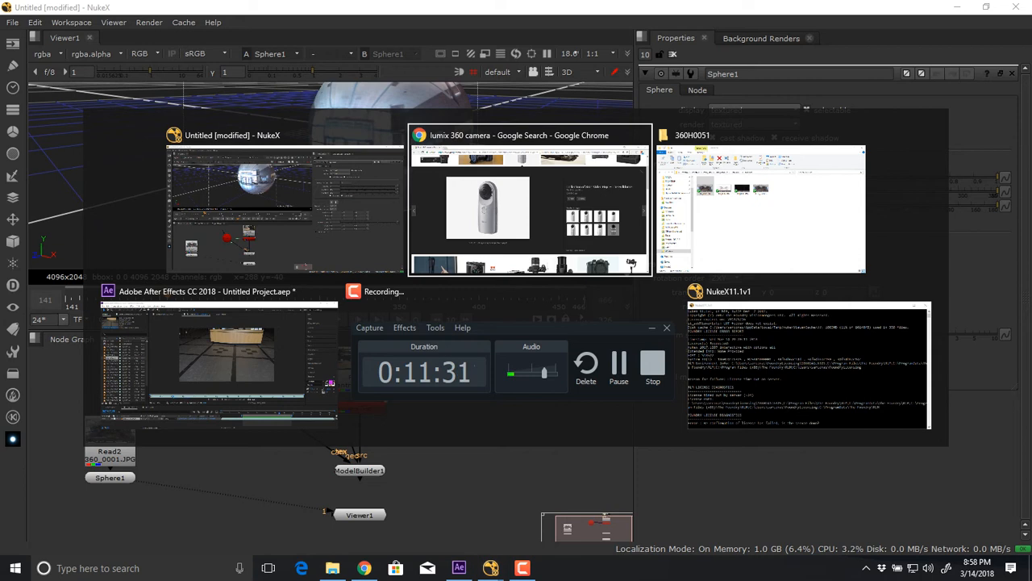
key("alt+Tab")
left_click(514, 200)
left_click(587, 200, "ctrl")
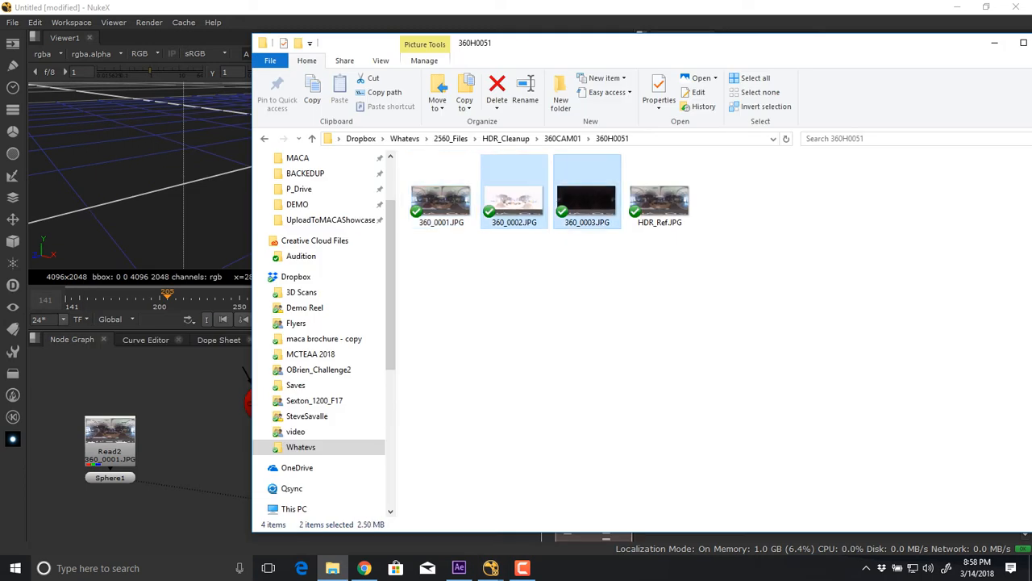
left_click_drag(587, 200, 195, 510)
left_click(203, 482)
key("1")
left_click_drag(194, 426, 185, 421)
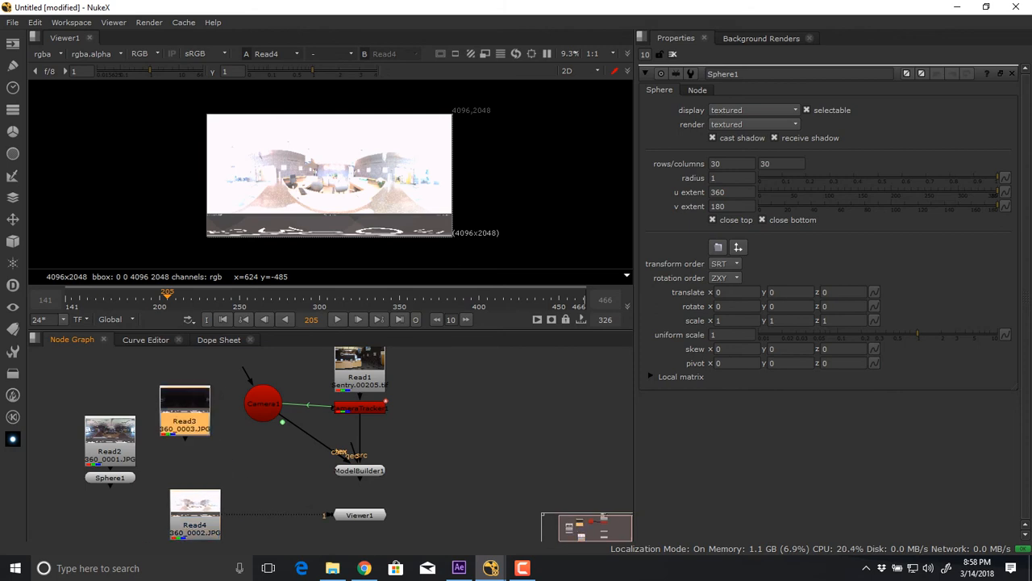
Compare the three exposures 360_0001, 360_0002 and 360_0003 in the viewer, ending on 360_0001.
key("1")
left_click(110, 452)
key("1")
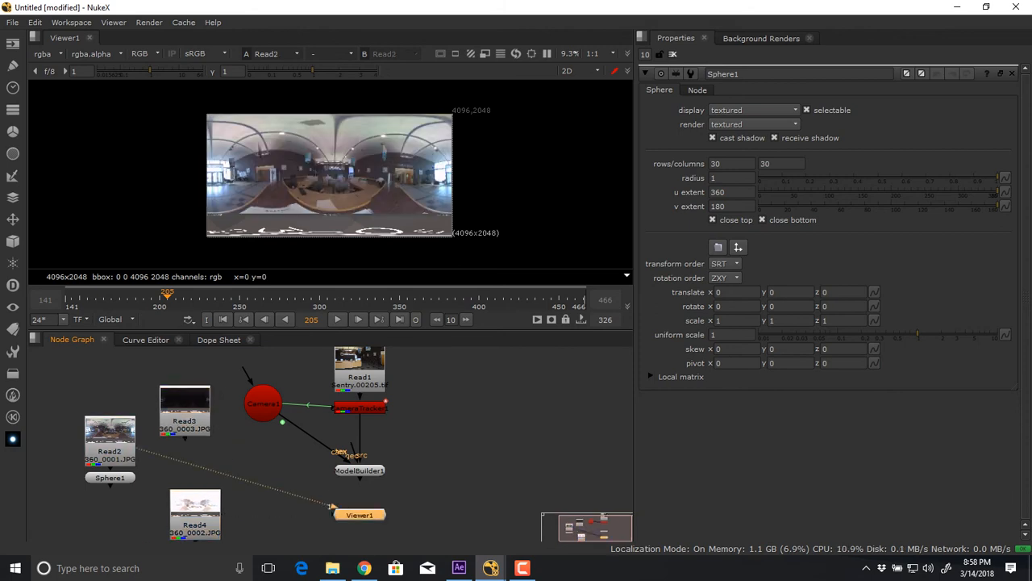
left_click(194, 525)
key("1")
left_click(186, 422)
key("1")
left_click(111, 452)
key("1")
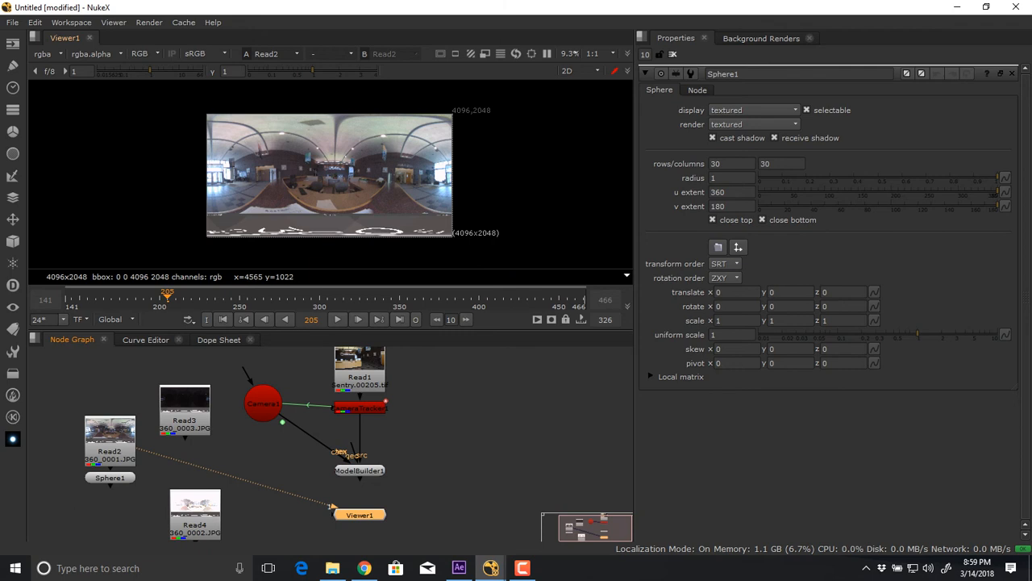
Examine the reception desk in 360_0001.JPG up close and move its Read node slightly higher above the Sphere node.
scroll(479, 174, "up", 8)
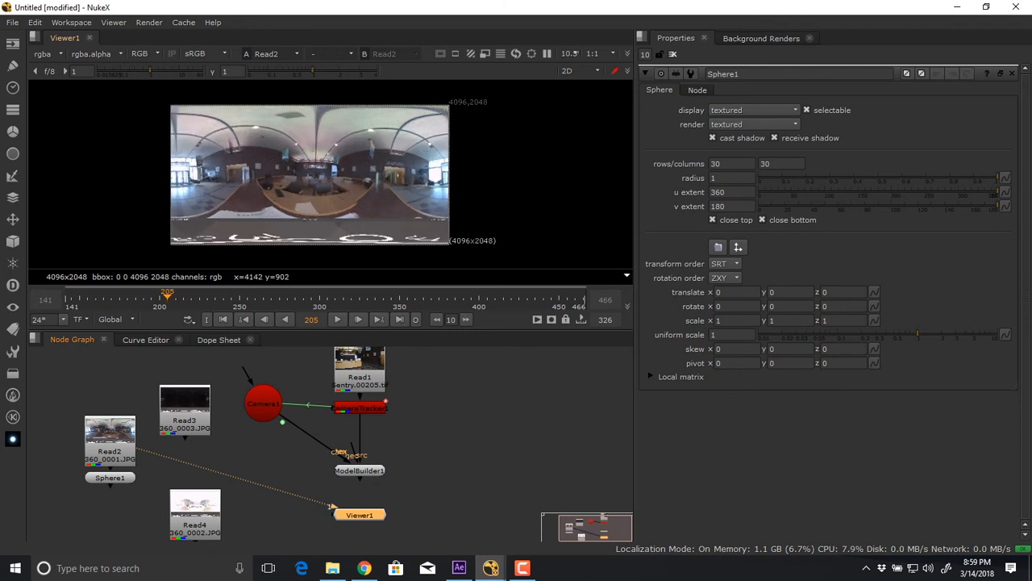
scroll(479, 174, "down", 3)
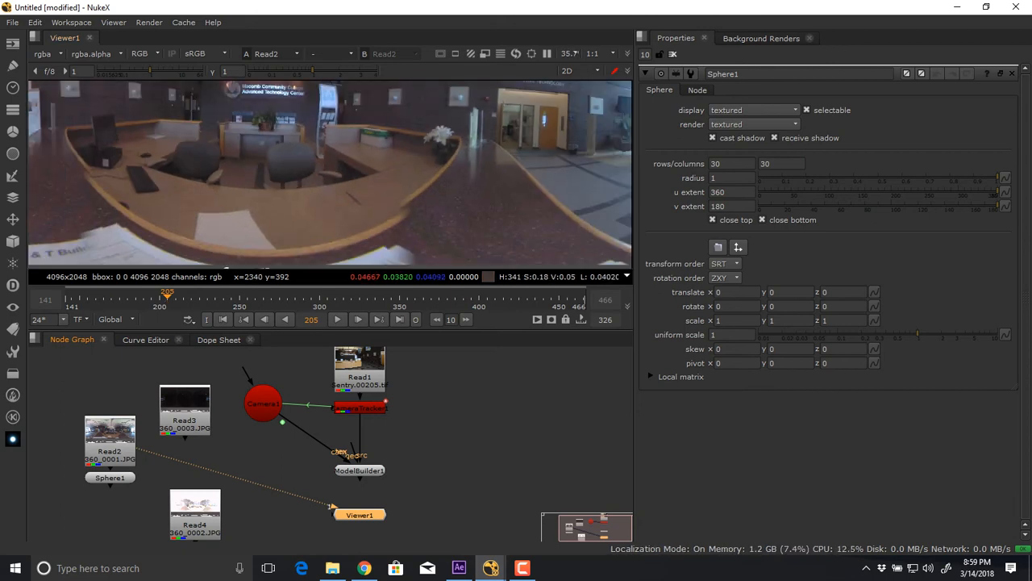
left_click_drag(111, 454, 111, 442)
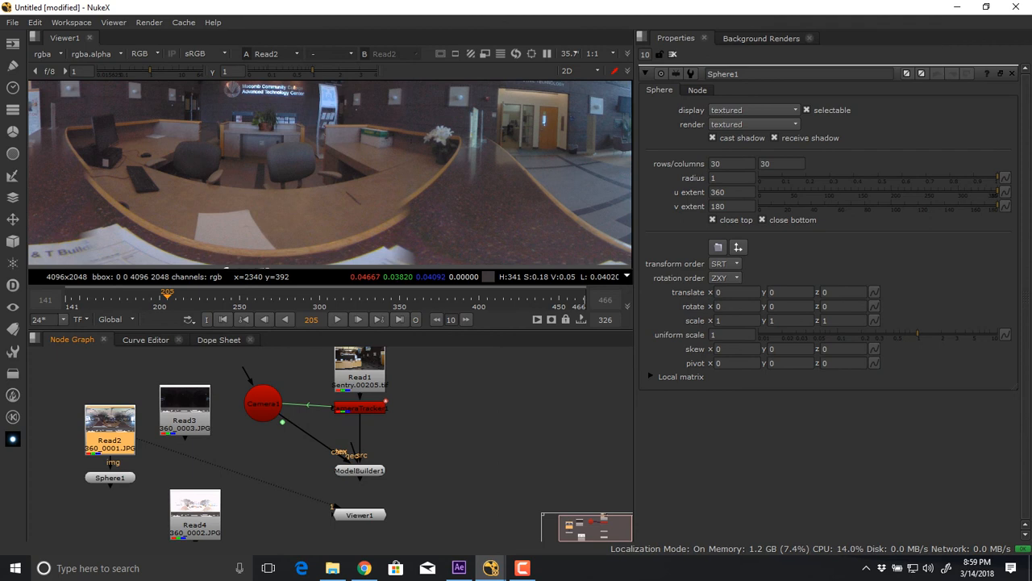
left_click(110, 478)
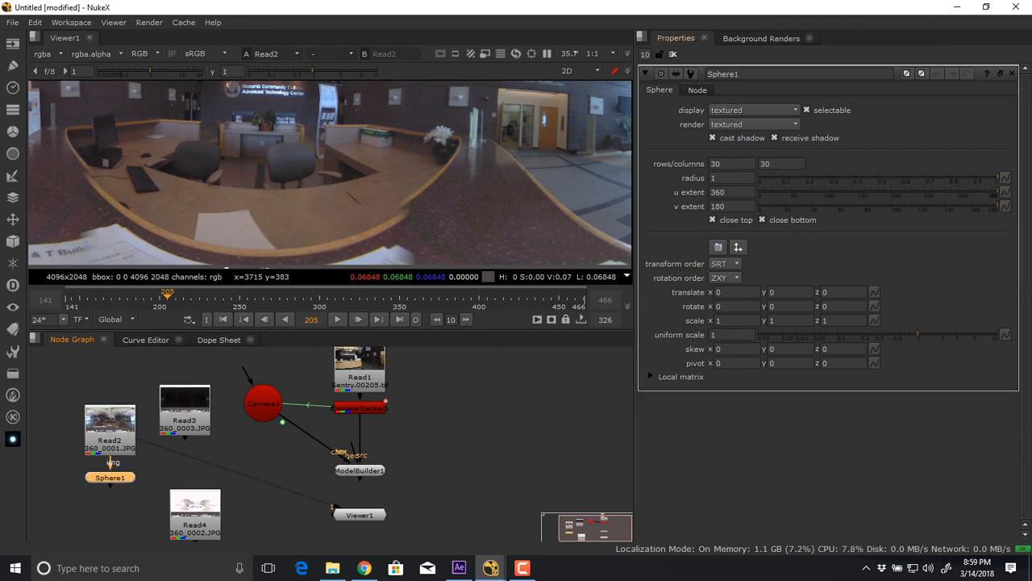
scroll(476, 214, "down", 2)
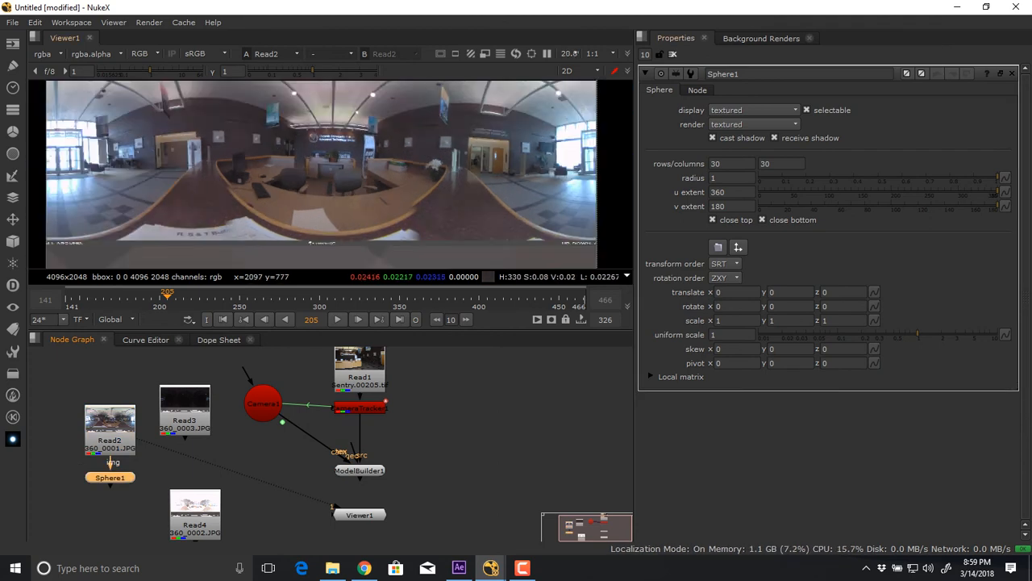
Inspect the dark 360_0003.JPG exposure up close in the viewer, then show the textured Sphere node again.
scroll(335, 184, "up", 3)
left_click_drag(367, 125, 354, 226)
scroll(388, 196, "up", 5)
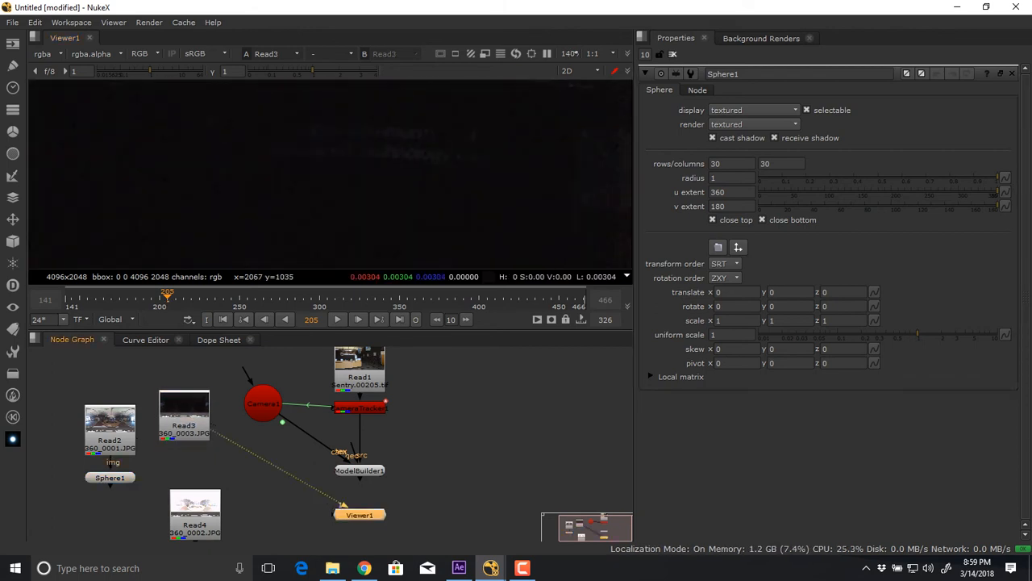
key("1")
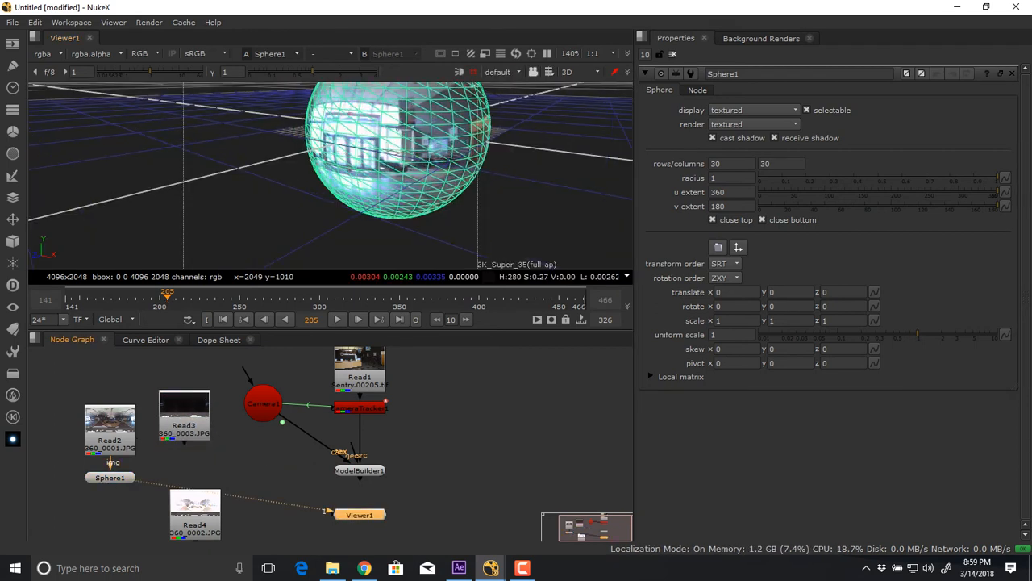
Inspect the sphere-mapped lobby up close, then switch to File Explorer and check the bracketed exposures in the 360H0052 folder.
left_click_drag(398, 130, 349, 148)
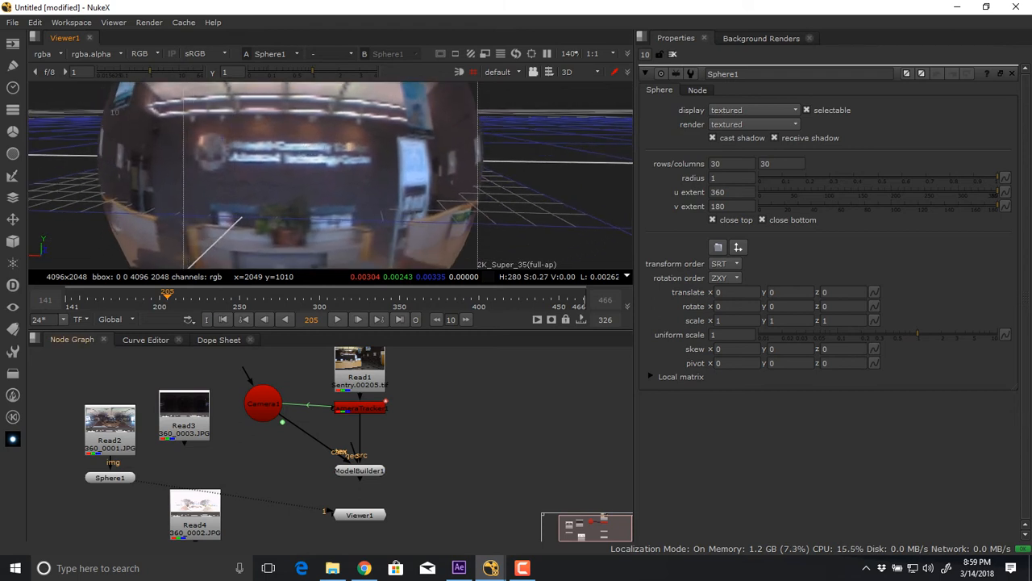
key("alt+Tab")
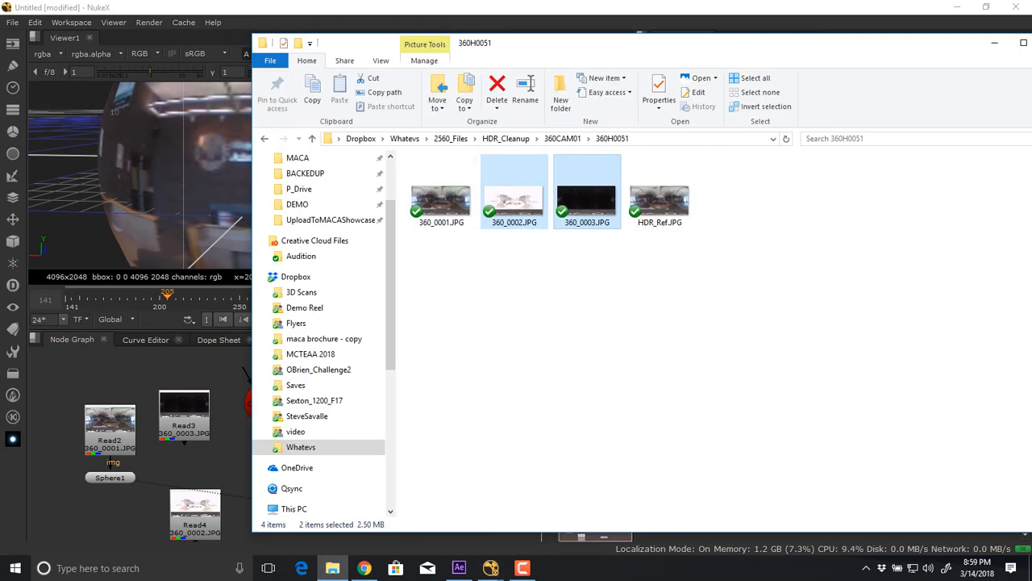
left_click(556, 260)
key("BackSpace")
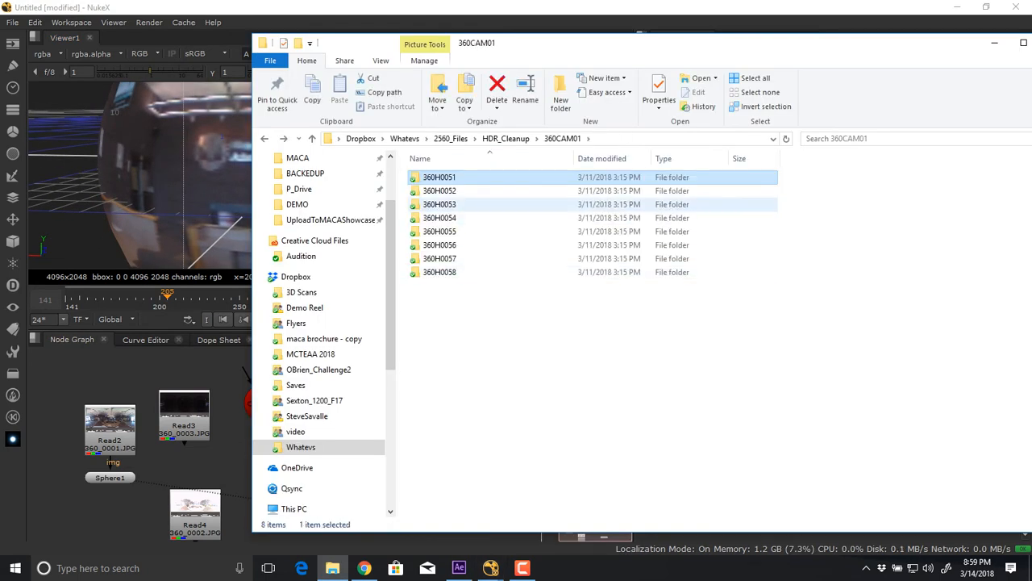
double_click(439, 190)
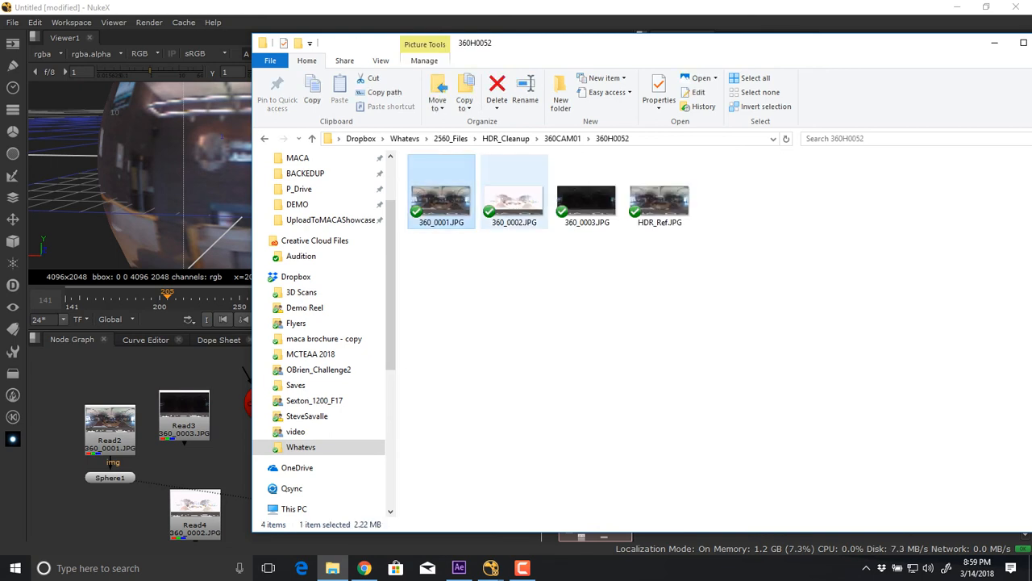
left_click(515, 198)
left_click(587, 198)
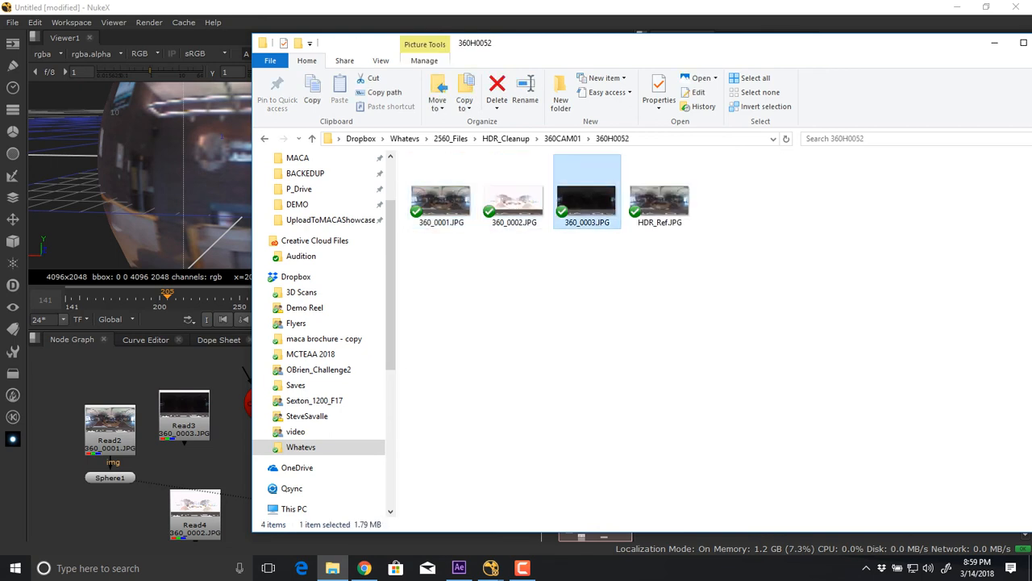
Check the bracketed exposures in the 360H0054 folder and return to the 360CAM01 folder.
key("alt+Left")
double_click(444, 219)
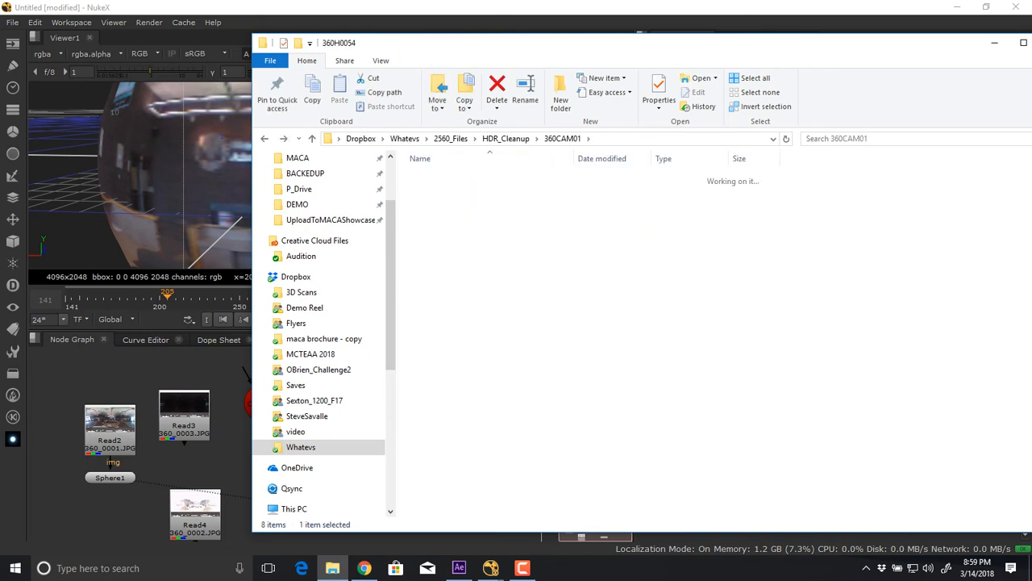
left_click(515, 198)
left_click(588, 198)
key("alt+Left")
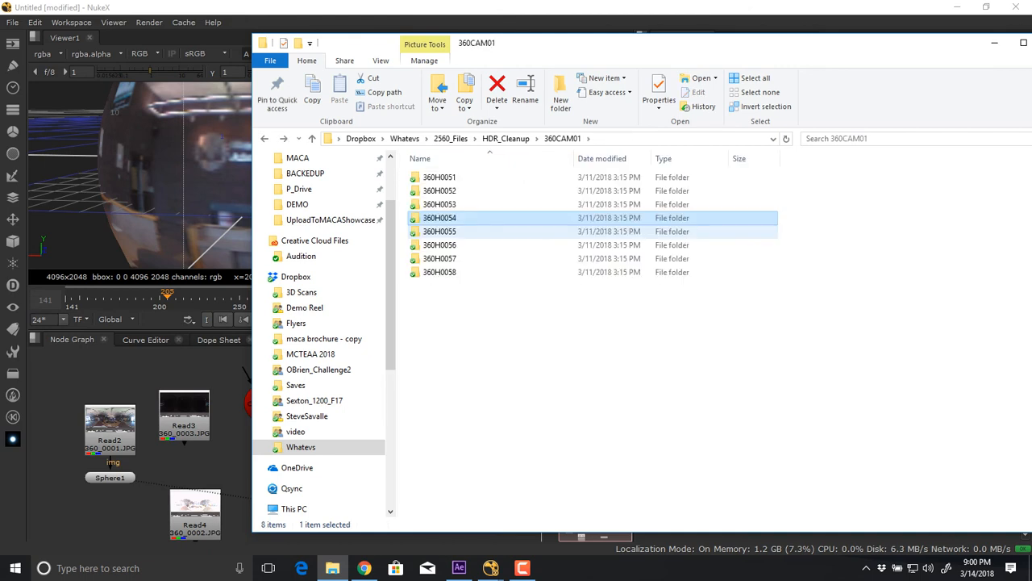
Preview the panorama 360_0001.JPG from the 360H0055 folder in Photos and close it.
double_click(444, 232)
double_click(442, 197)
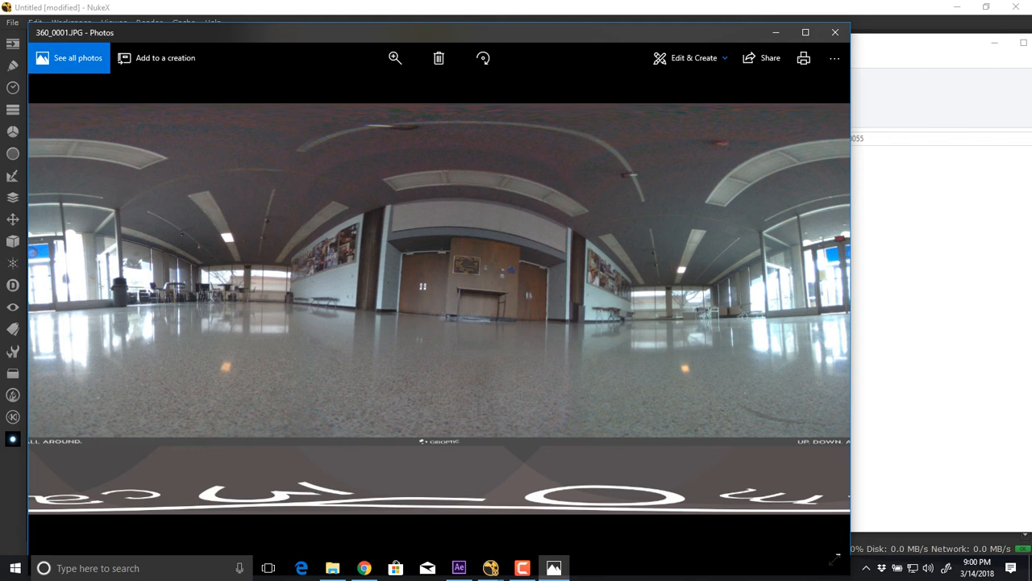
key("alt+F4")
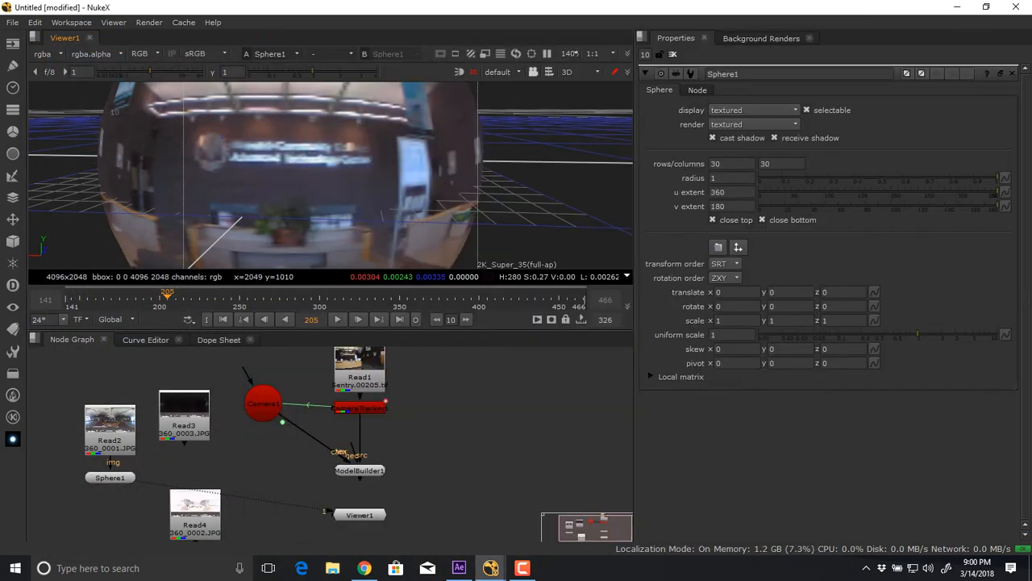
Show the Read1 lobby footage in a maximized NukeX viewer and examine the reception desk, wall lights and doorway.
left_click(109, 477)
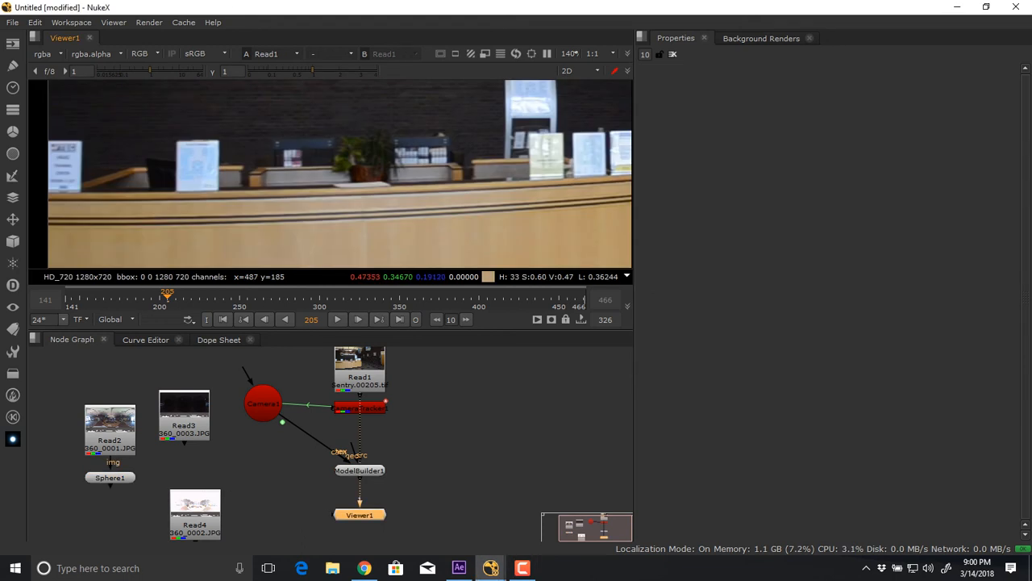
key("space")
left_click_drag(303, 340, 333, 282)
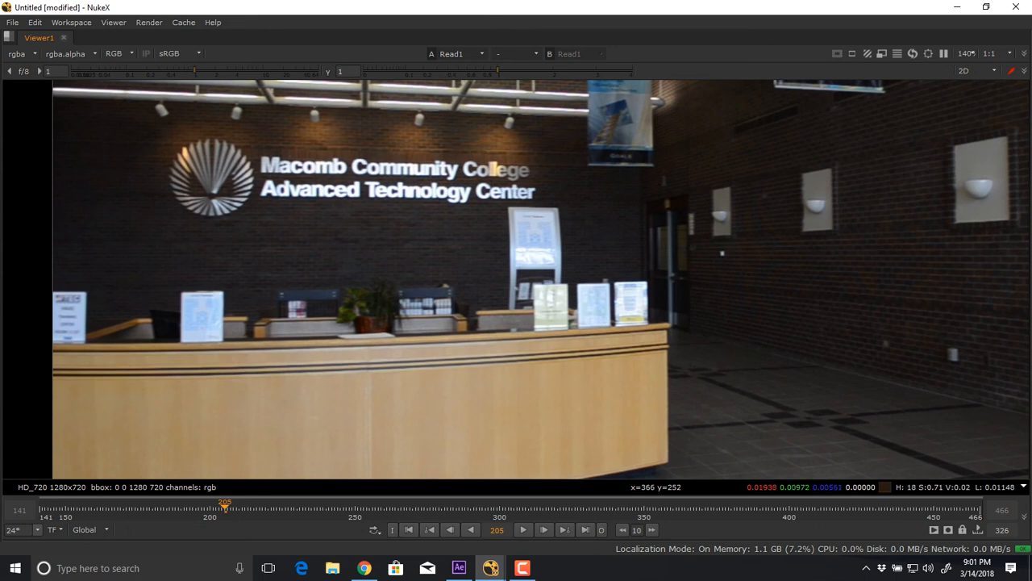
left_click_drag(479, 396, 534, 315)
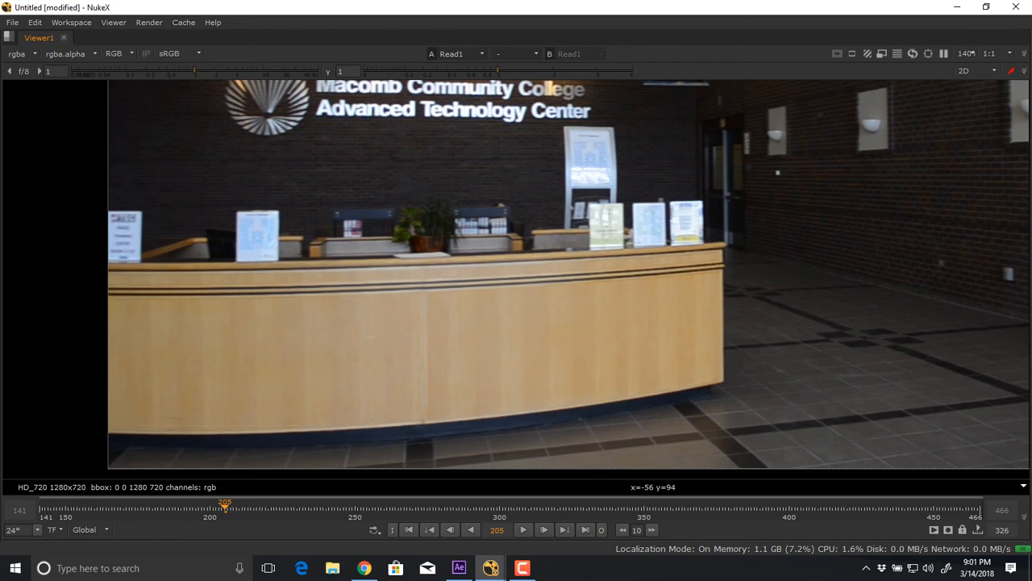
scroll(516, 242, "down", 5)
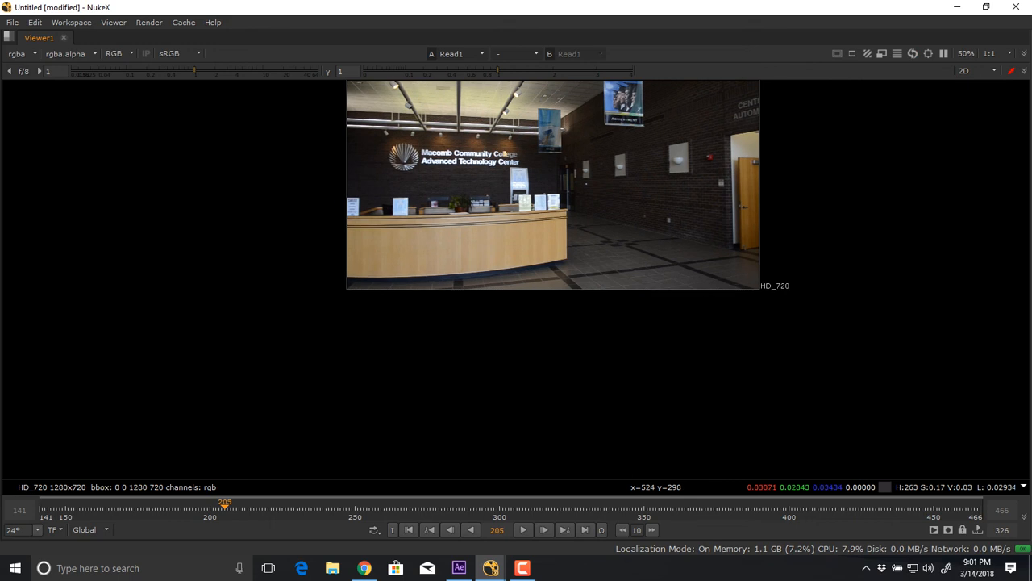
left_click_drag(605, 150, 486, 244)
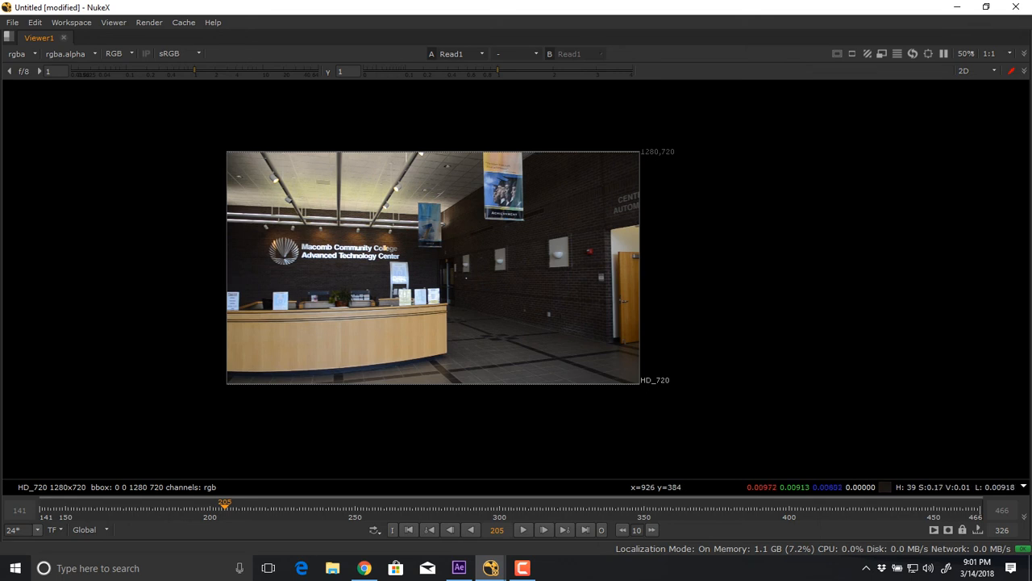
scroll(621, 246, "down", 2)
scroll(621, 246, "up", 4)
scroll(629, 238, "up", 3)
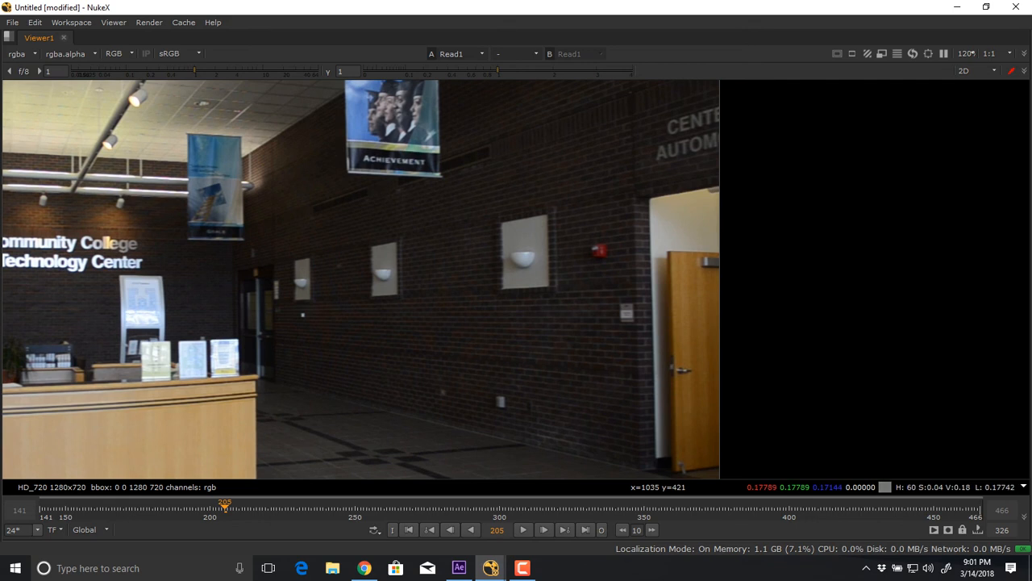
scroll(424, 355, "down", 3)
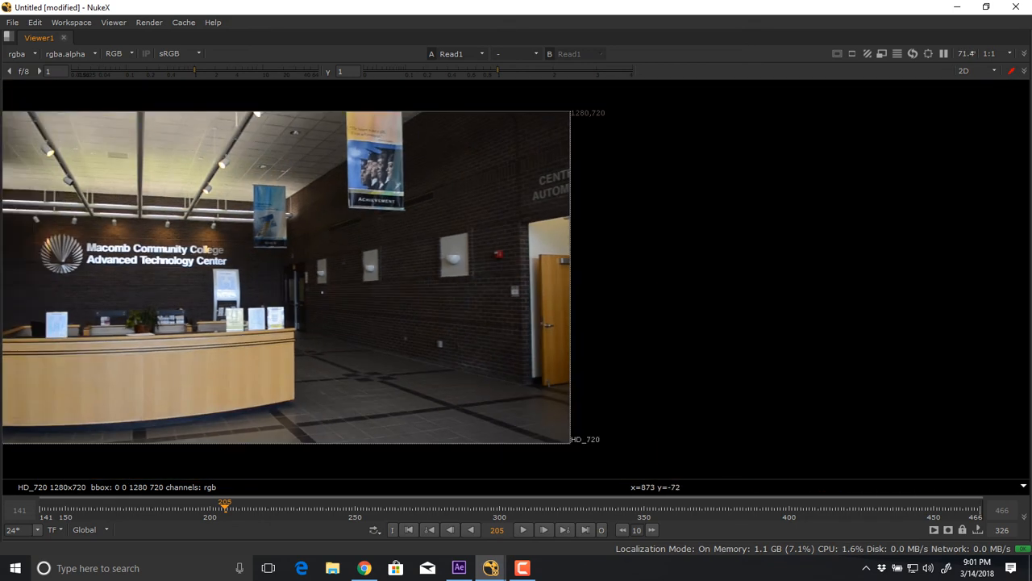
Switch to Chrome and search Google Images for "day 2 night", extending the query to "day 2 night compositing".
left_click(365, 568)
scroll(512, 299, "up", 3)
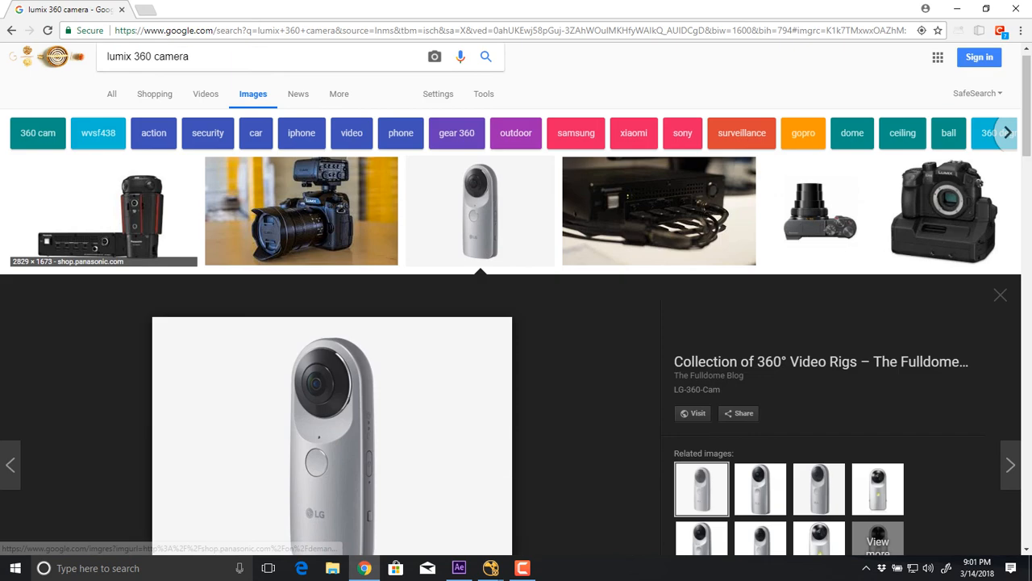
triple_click(148, 69)
type("day 2 night")
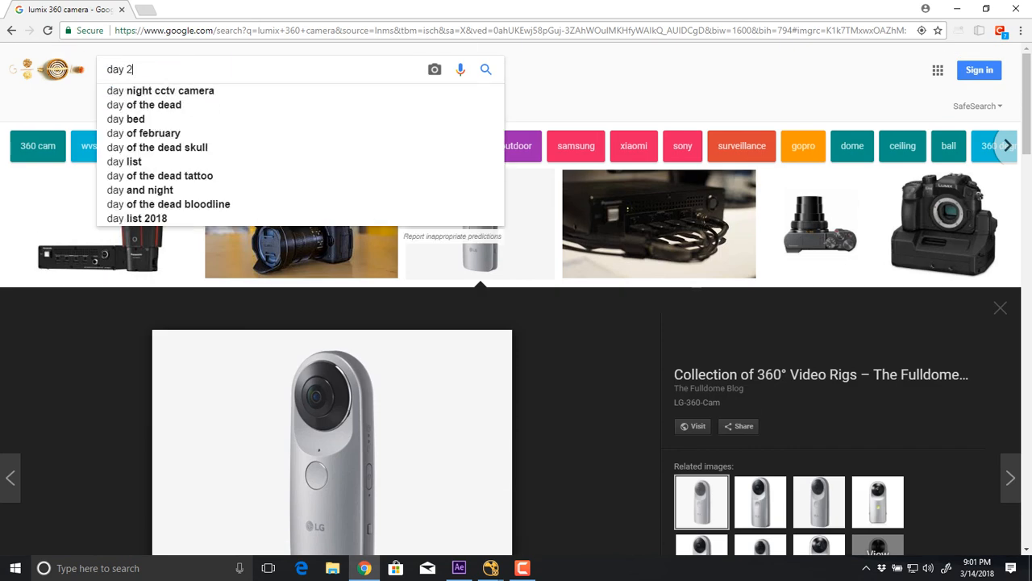
key("Return")
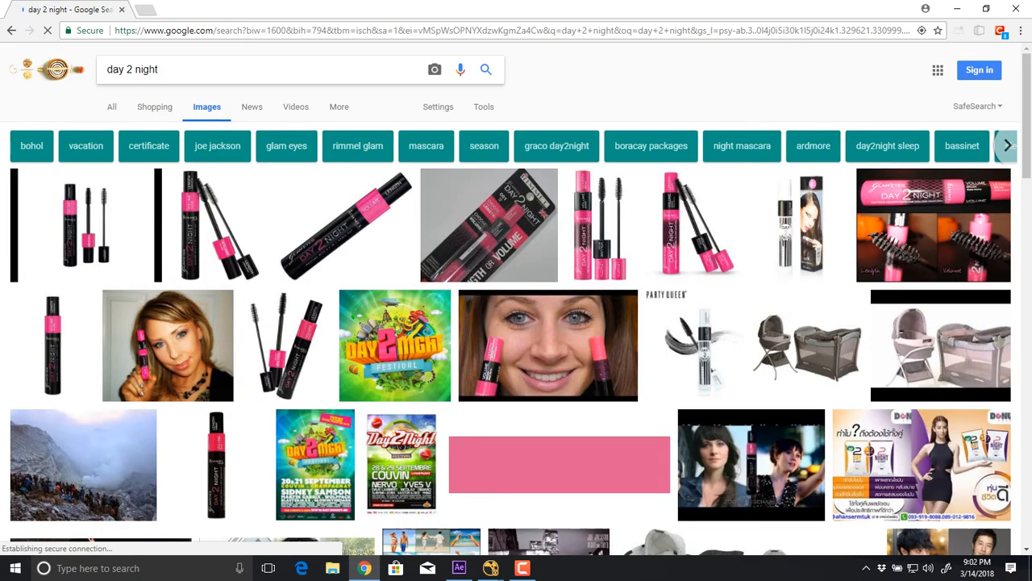
type("compositing")
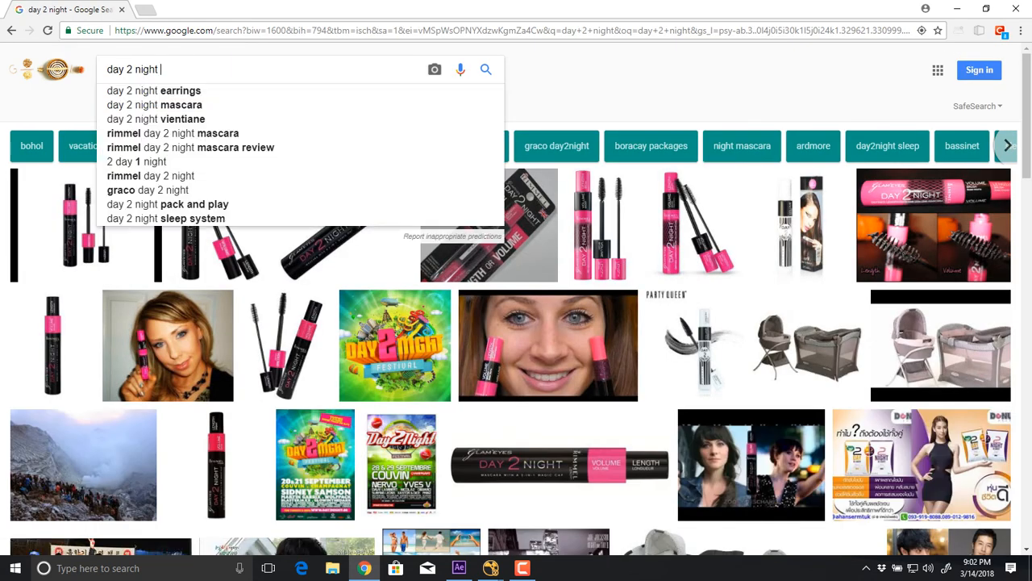
key("Return")
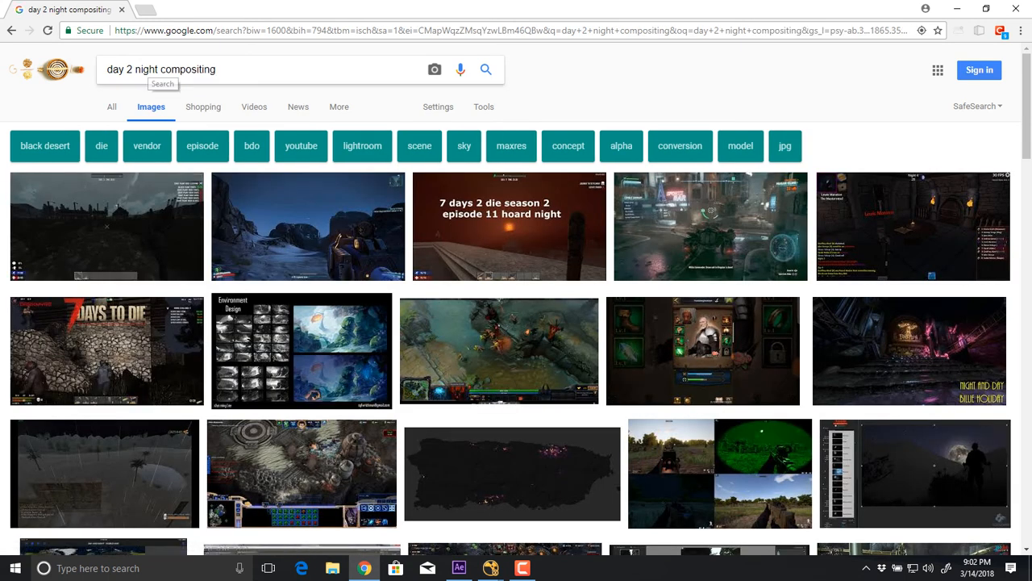
Skim the image results and refine the search to "day 2 night compositing nuke".
scroll(104, 404, "down", 6)
scroll(105, 403, "up", 5)
scroll(104, 403, "up", 1)
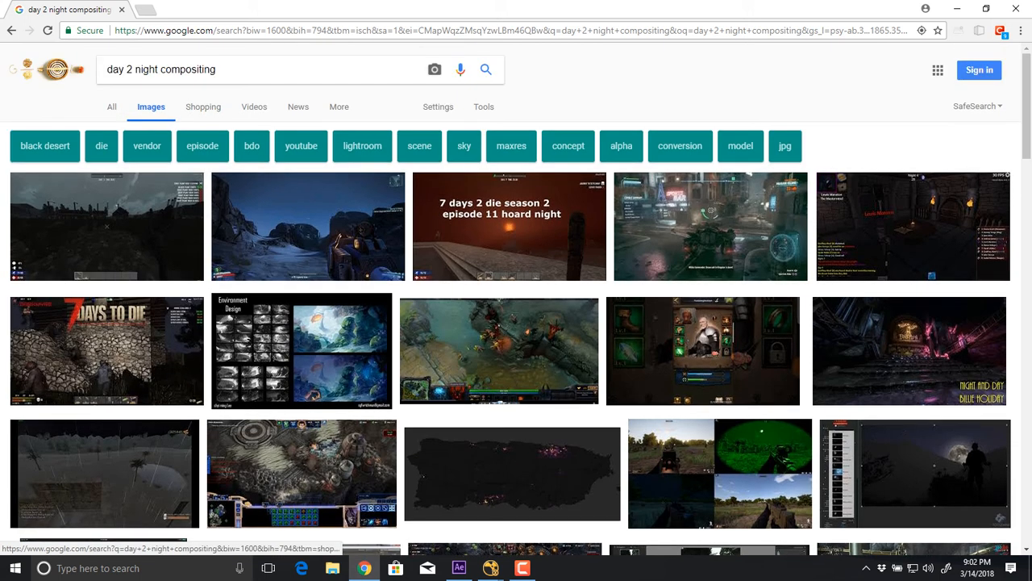
type("nuke")
key("Return")
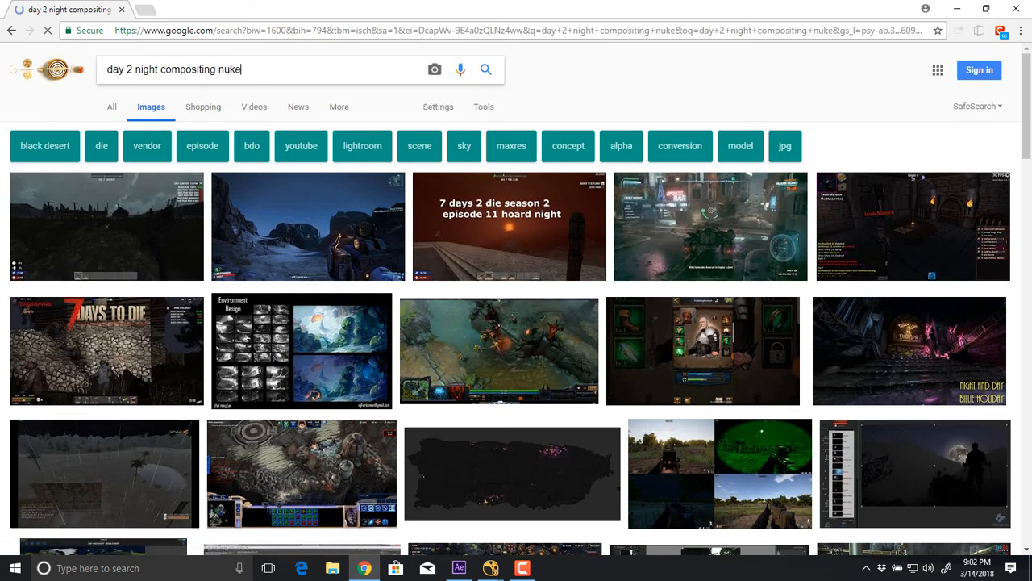
Search images for "day to night compositing nuke" and enlarge the Day to Night conversion in BlackMagic fusion example.
left_click_drag(170, 71, 105, 71)
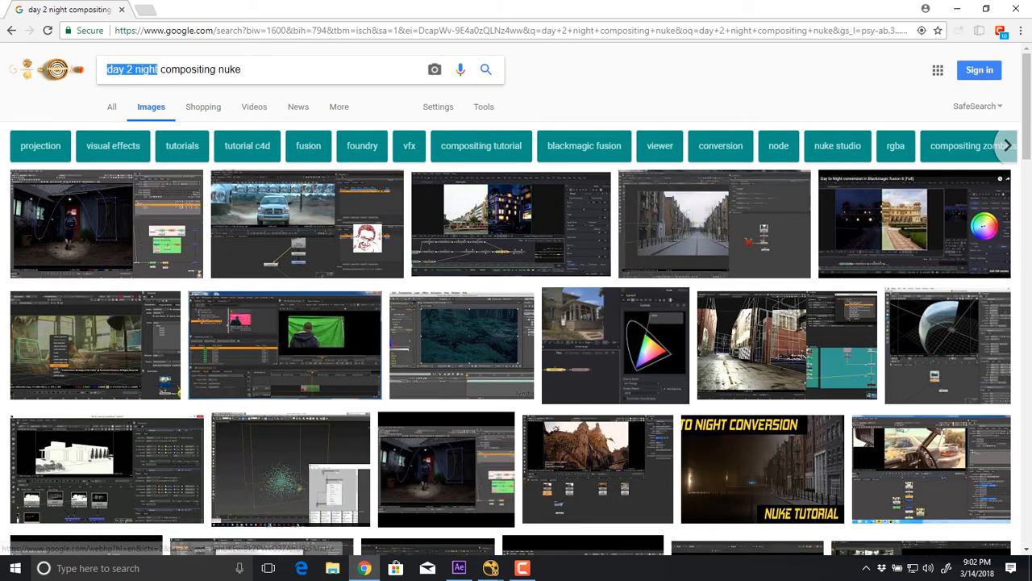
type("day to night")
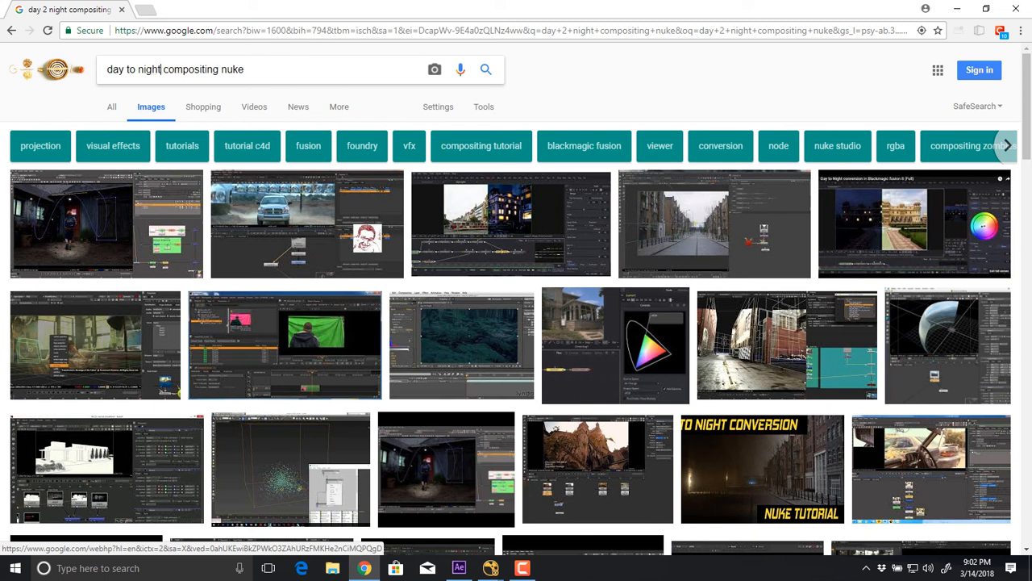
key("Return")
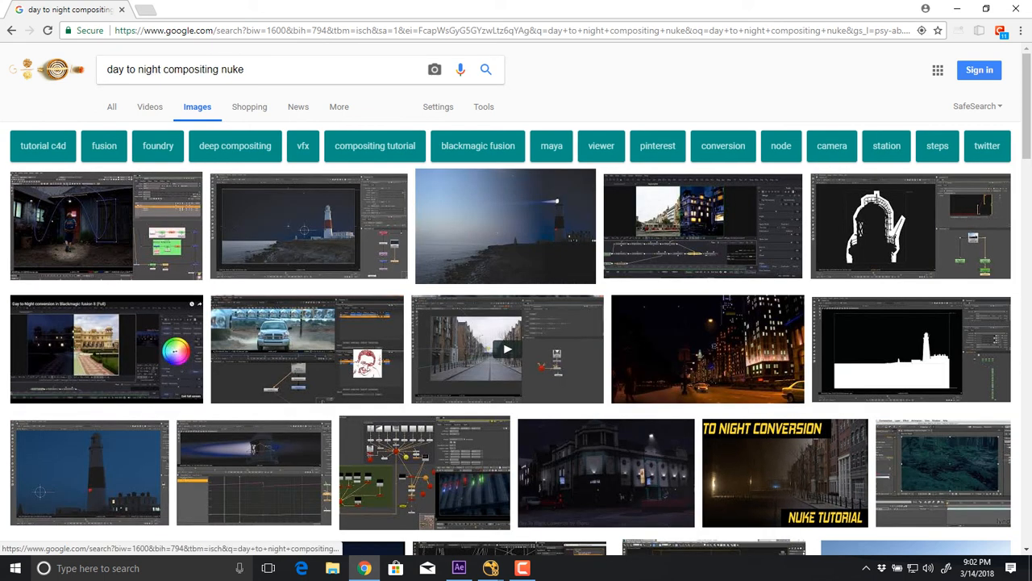
left_click(704, 227)
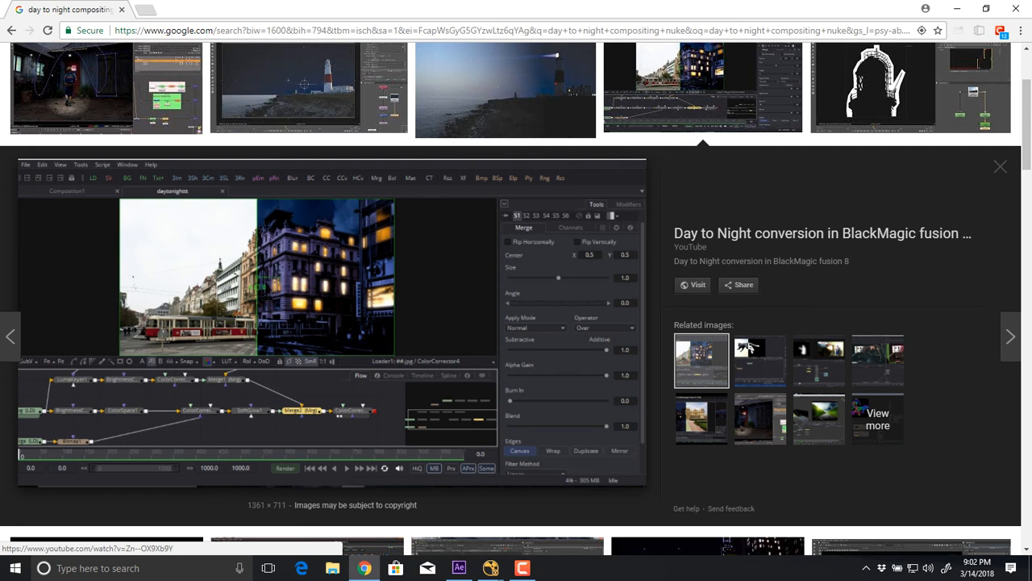
Switch back to NukeX and center the full lobby frame in the viewer.
key("alt+Tab")
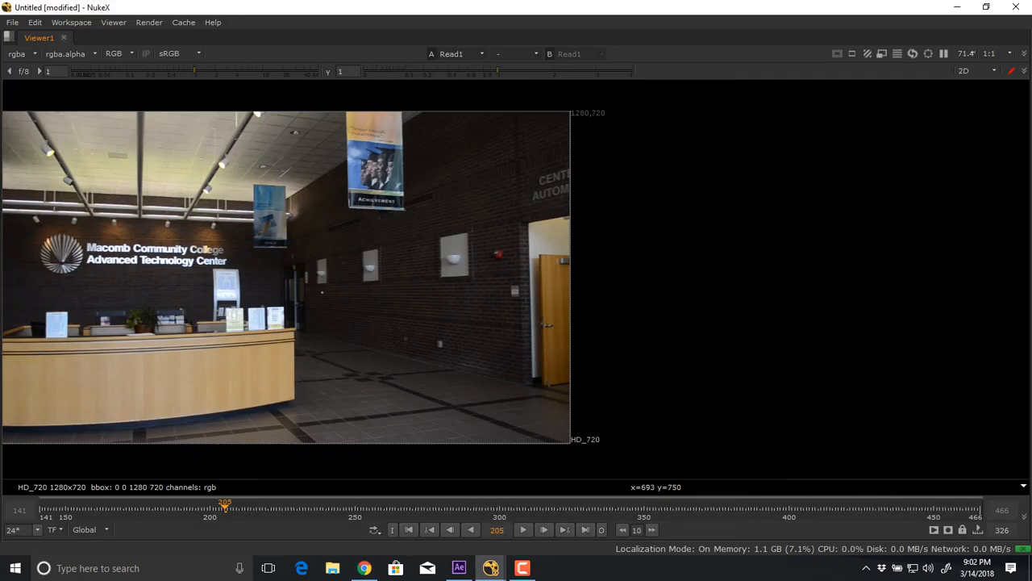
left_click_drag(312, 167, 537, 147)
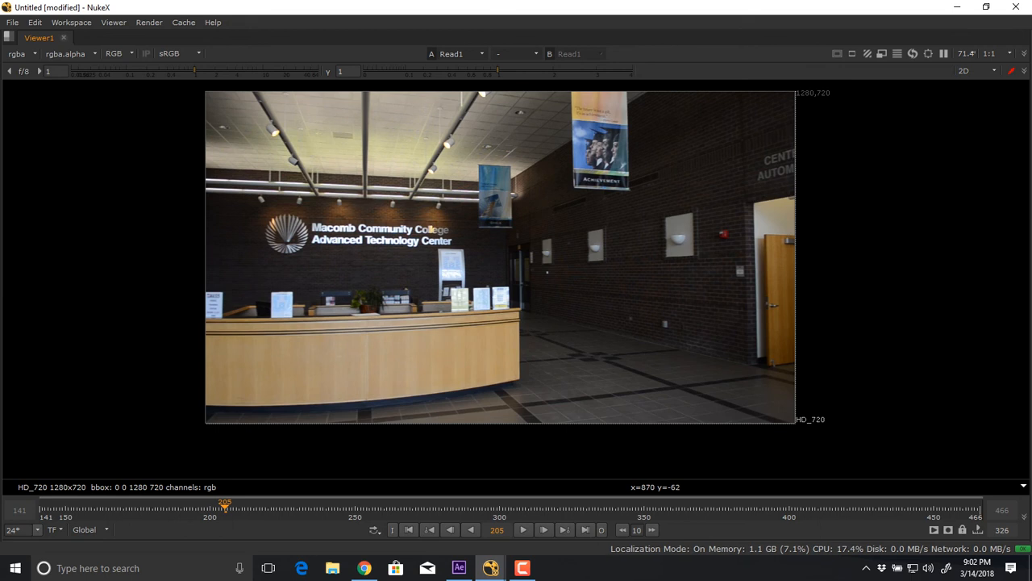
mouse_move(491, 568)
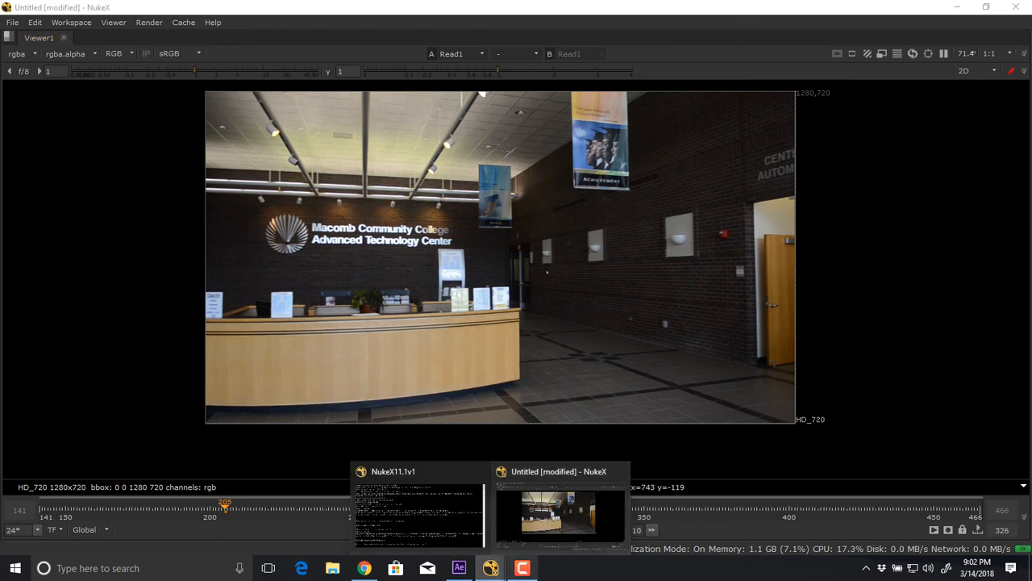